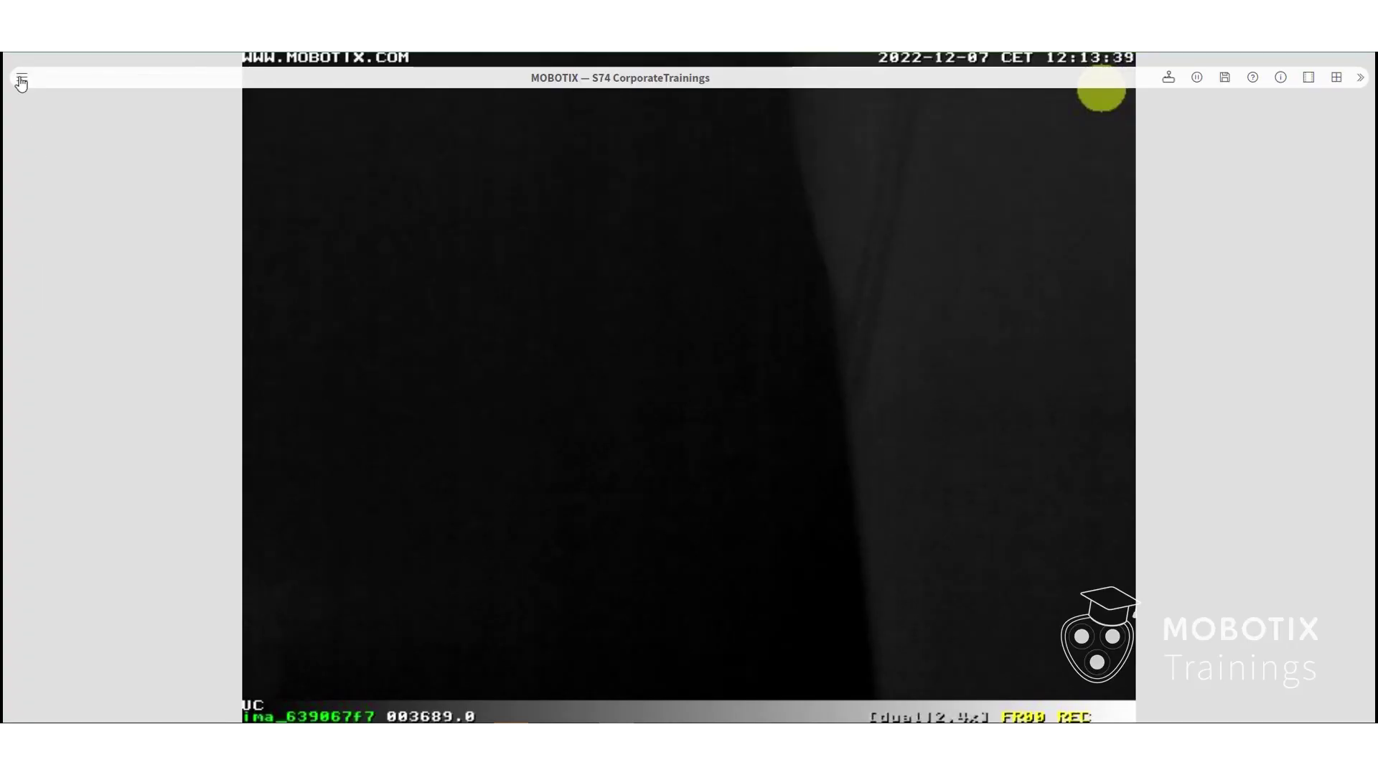
Step: From Event Overview, add an Environment Events profile named Fire using Thermal Radiometry sensing
{"action": "left_click", "coordinate": [21, 83]}
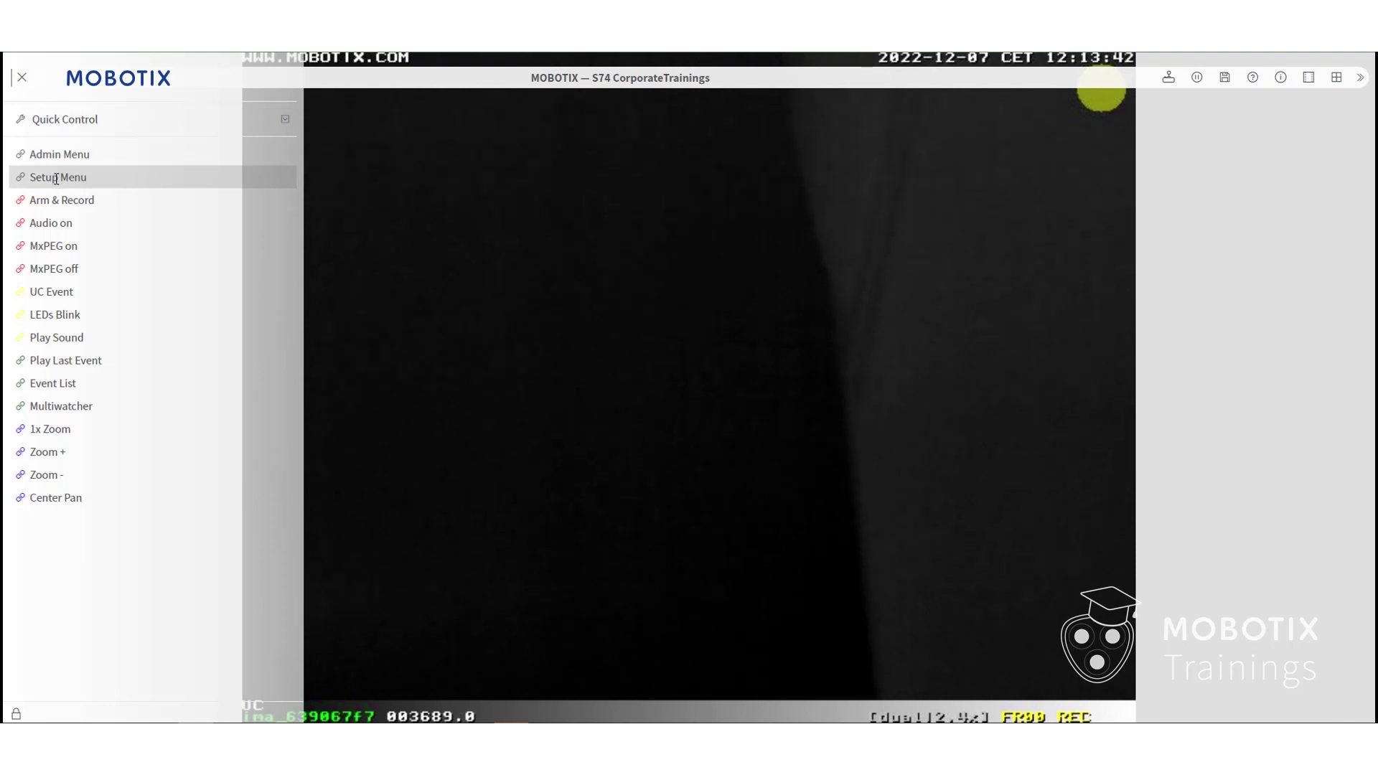
{"action": "left_click", "coordinate": [56, 178]}
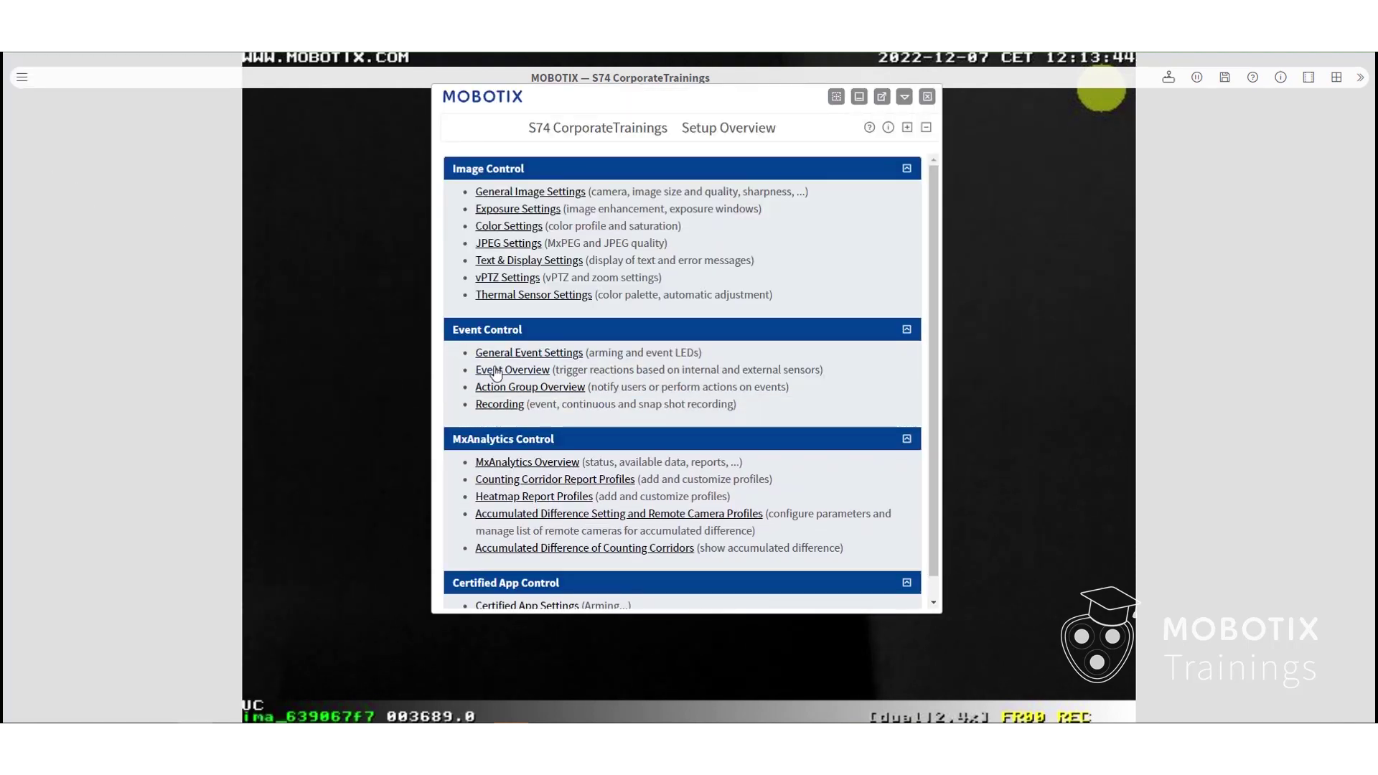
{"action": "left_click", "coordinate": [504, 370]}
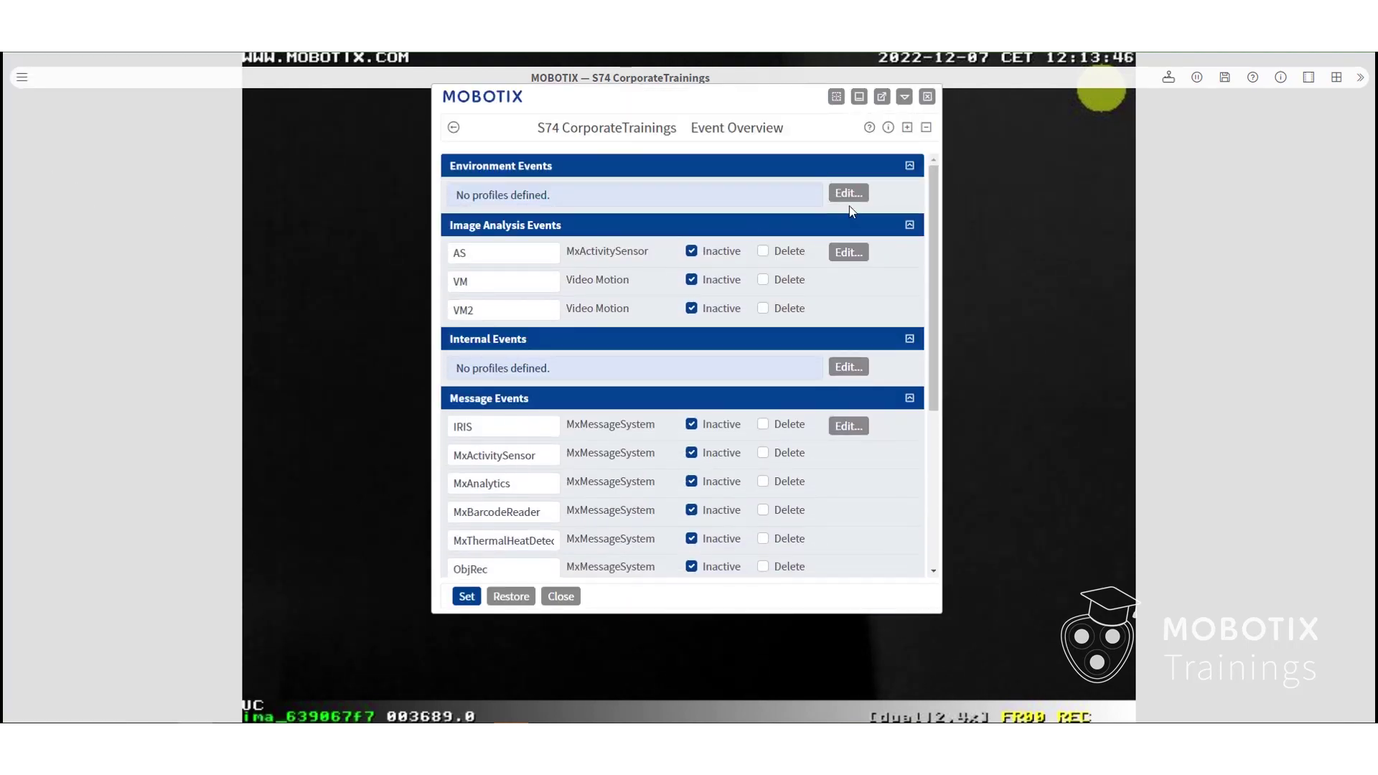
{"action": "left_click", "coordinate": [861, 197]}
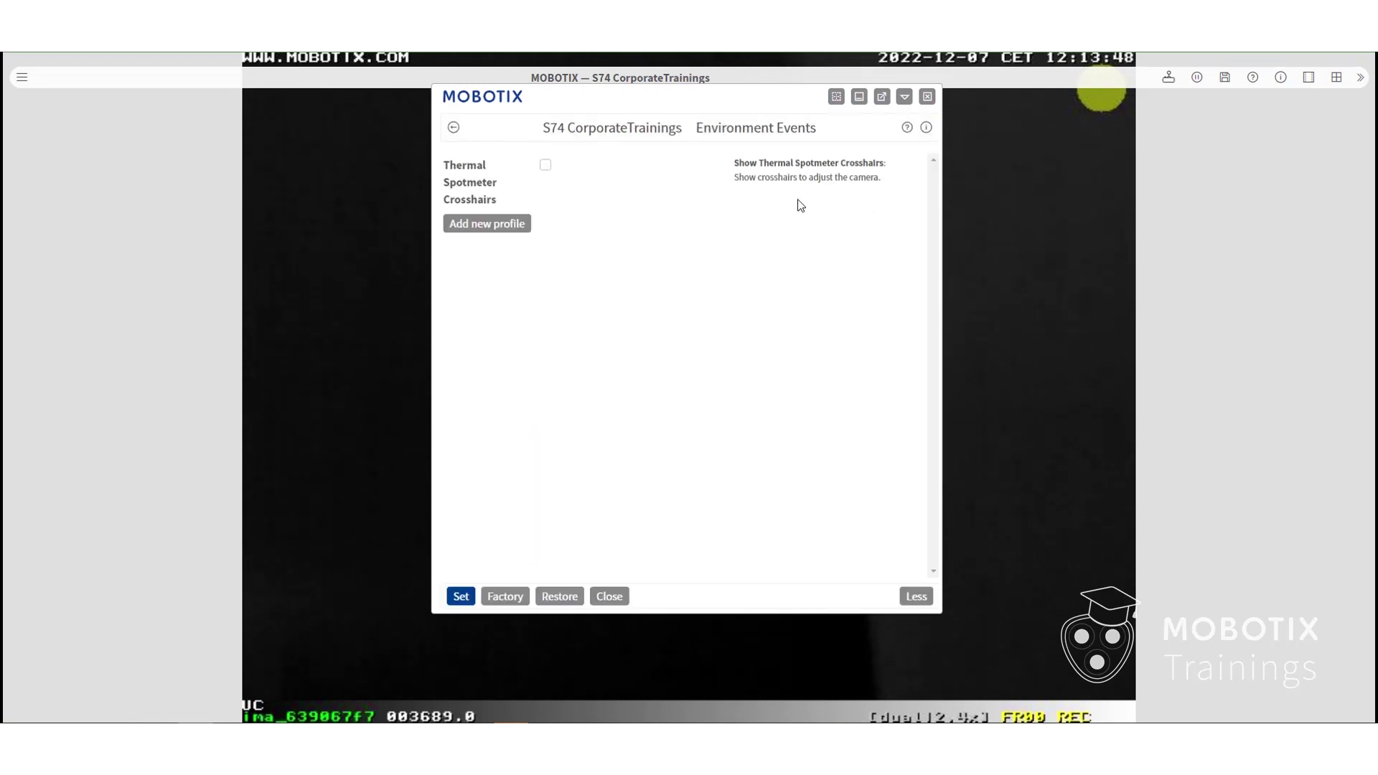
{"action": "left_click", "coordinate": [504, 227]}
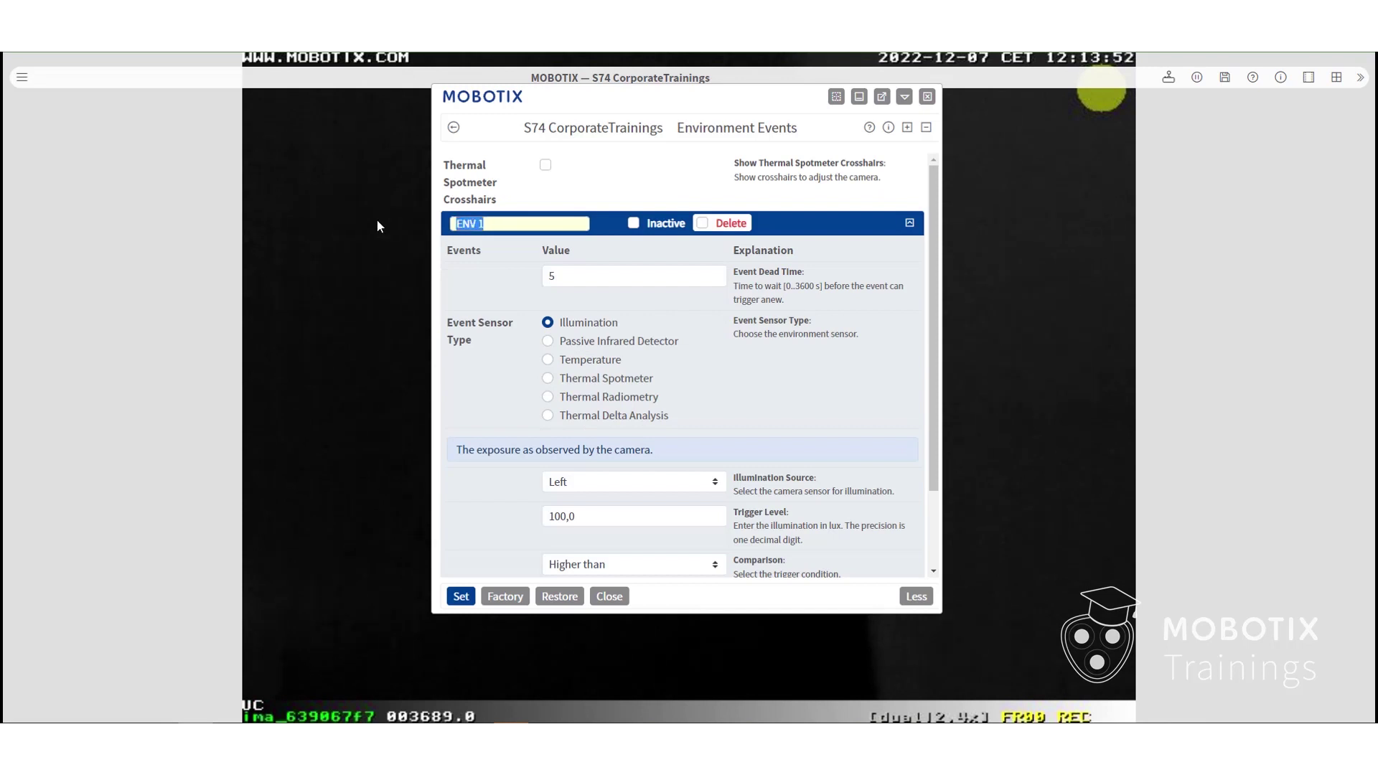
{"action": "type", "text": "Fire"}
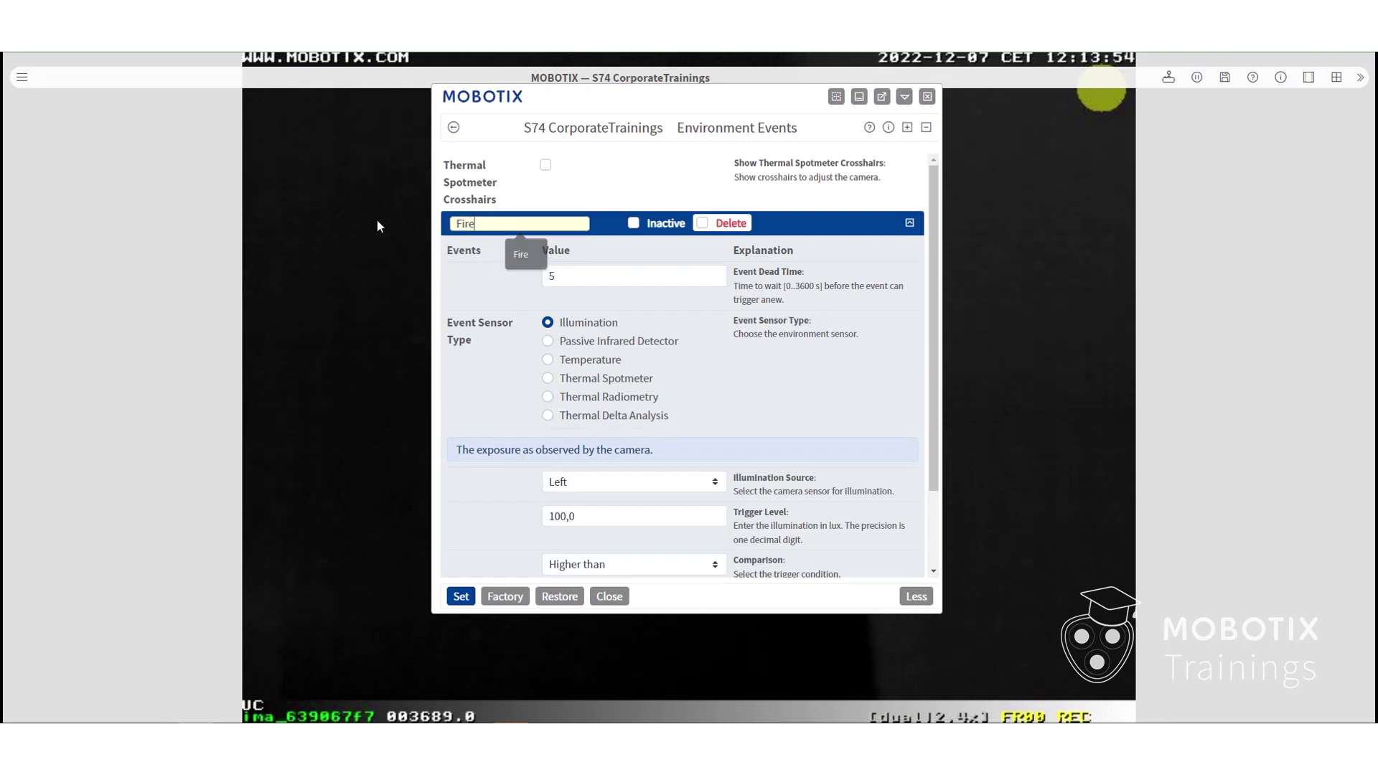
{"action": "left_click", "coordinate": [615, 400]}
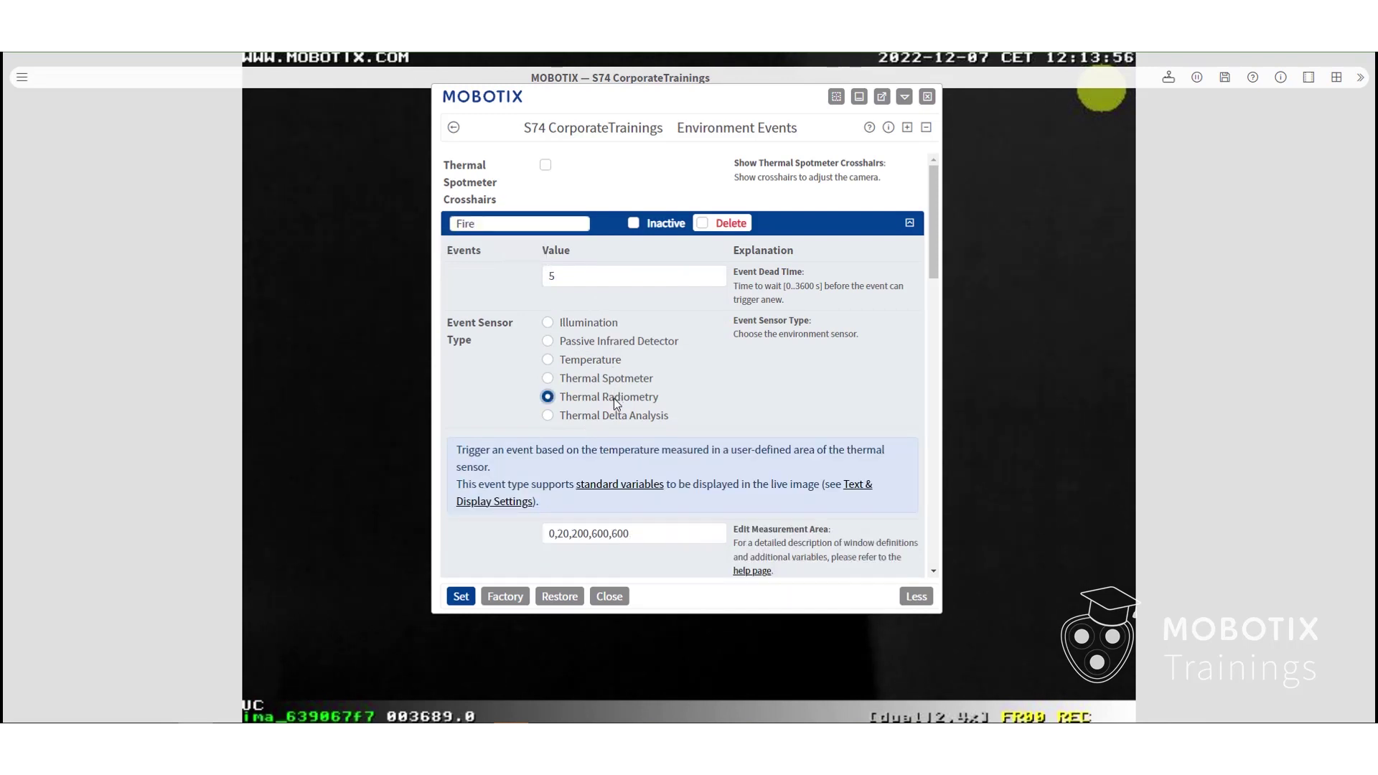
{"action": "scroll", "coordinate": [730, 370], "scroll_direction": "down", "scroll_amount": 1}
{"action": "scroll", "coordinate": [730, 371], "scroll_direction": "down", "scroll_amount": 1}
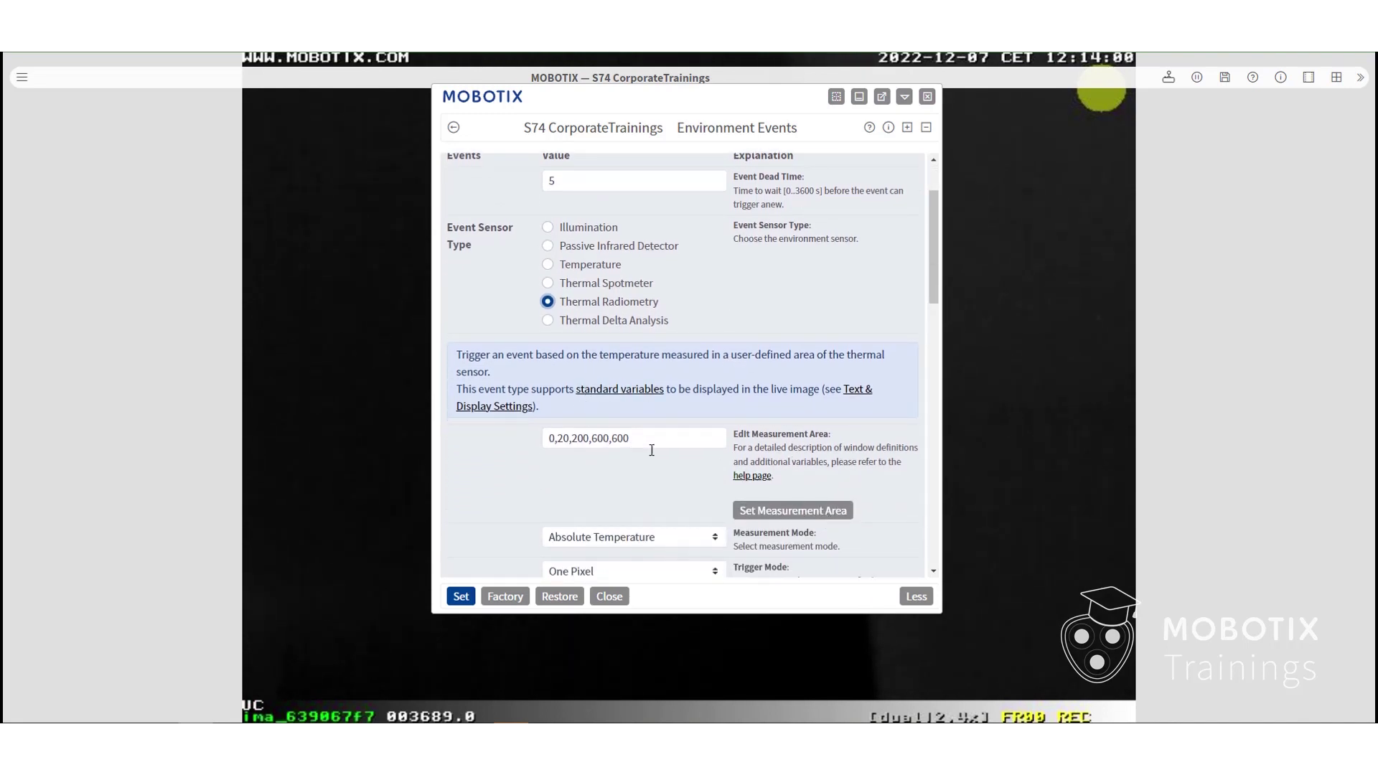
Step: Draw a full-image measurement area, edit the trigger temperature, and trigger on every occurrence
{"action": "left_click", "coordinate": [811, 516]}
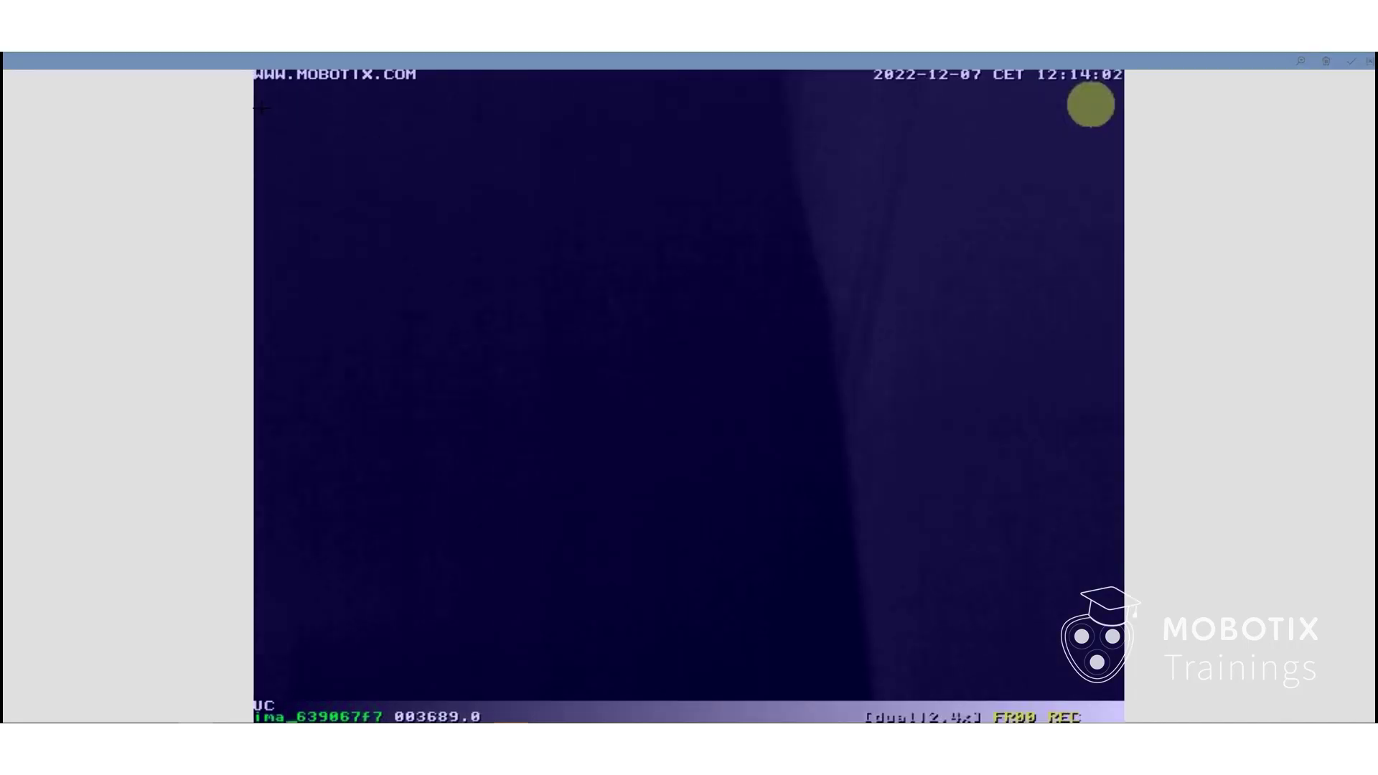
{"action": "left_click_drag", "start_coordinate": [258, 108], "coordinate": [1122, 694]}
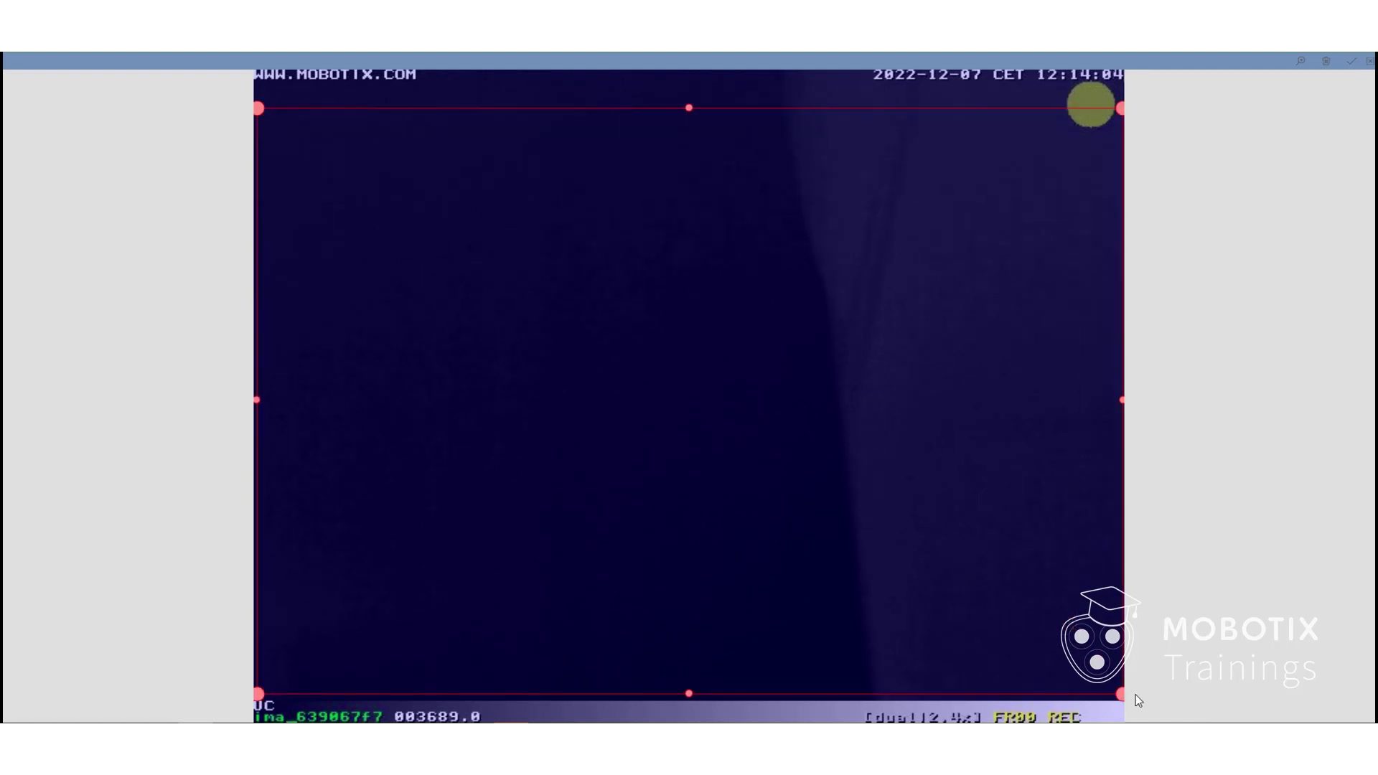
{"action": "left_click", "coordinate": [1353, 71]}
{"action": "scroll", "coordinate": [796, 380], "scroll_direction": "down", "scroll_amount": 5}
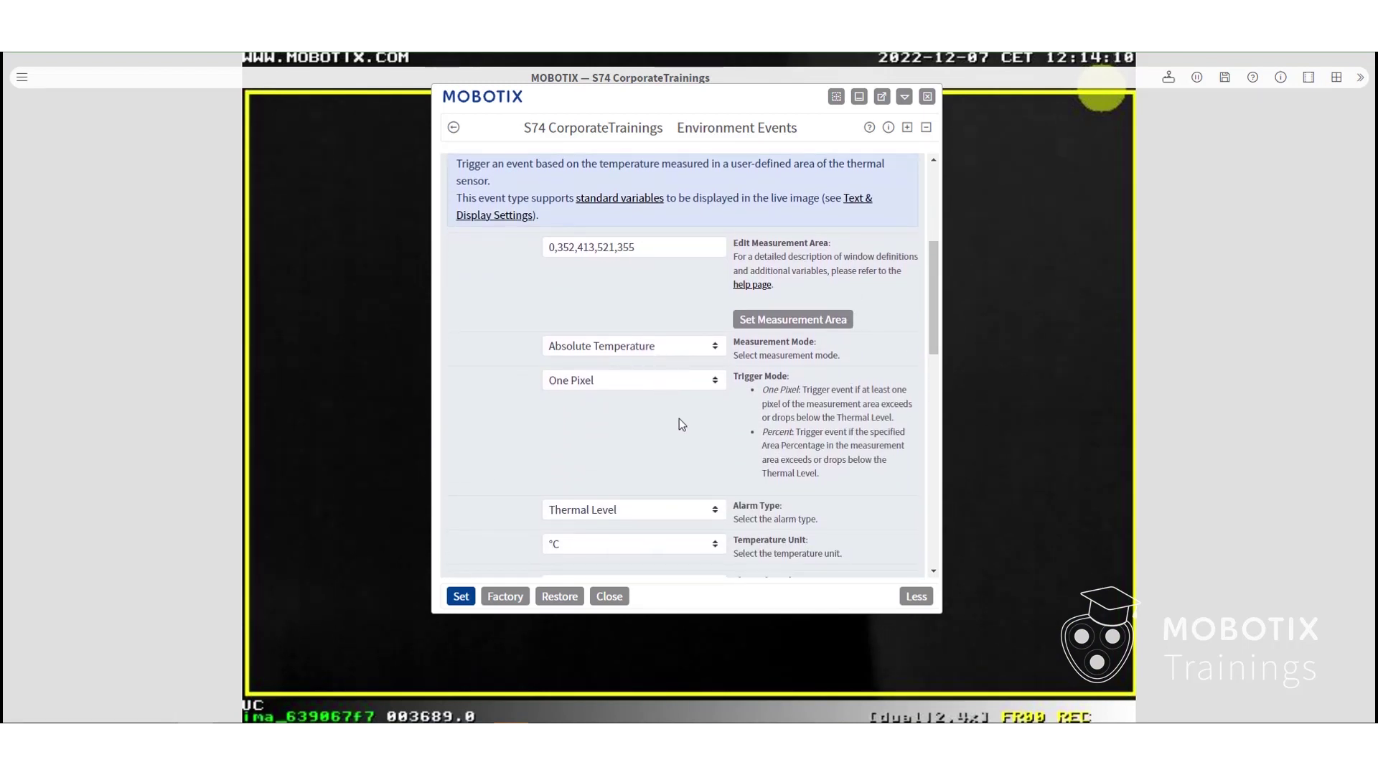
{"action": "scroll", "coordinate": [669, 546], "scroll_direction": "down", "scroll_amount": 3}
{"action": "left_click", "coordinate": [652, 496]}
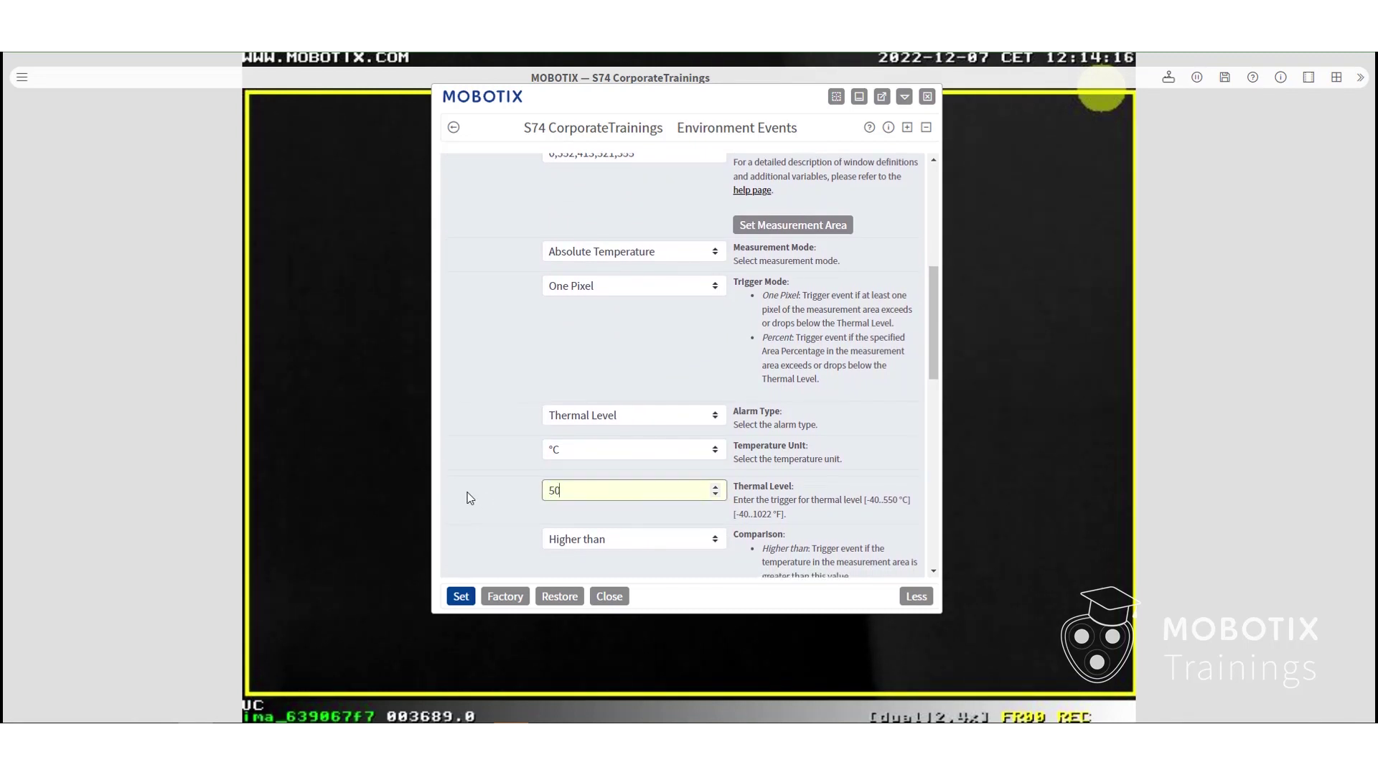
{"action": "scroll", "coordinate": [627, 508], "scroll_direction": "down", "scroll_amount": 3}
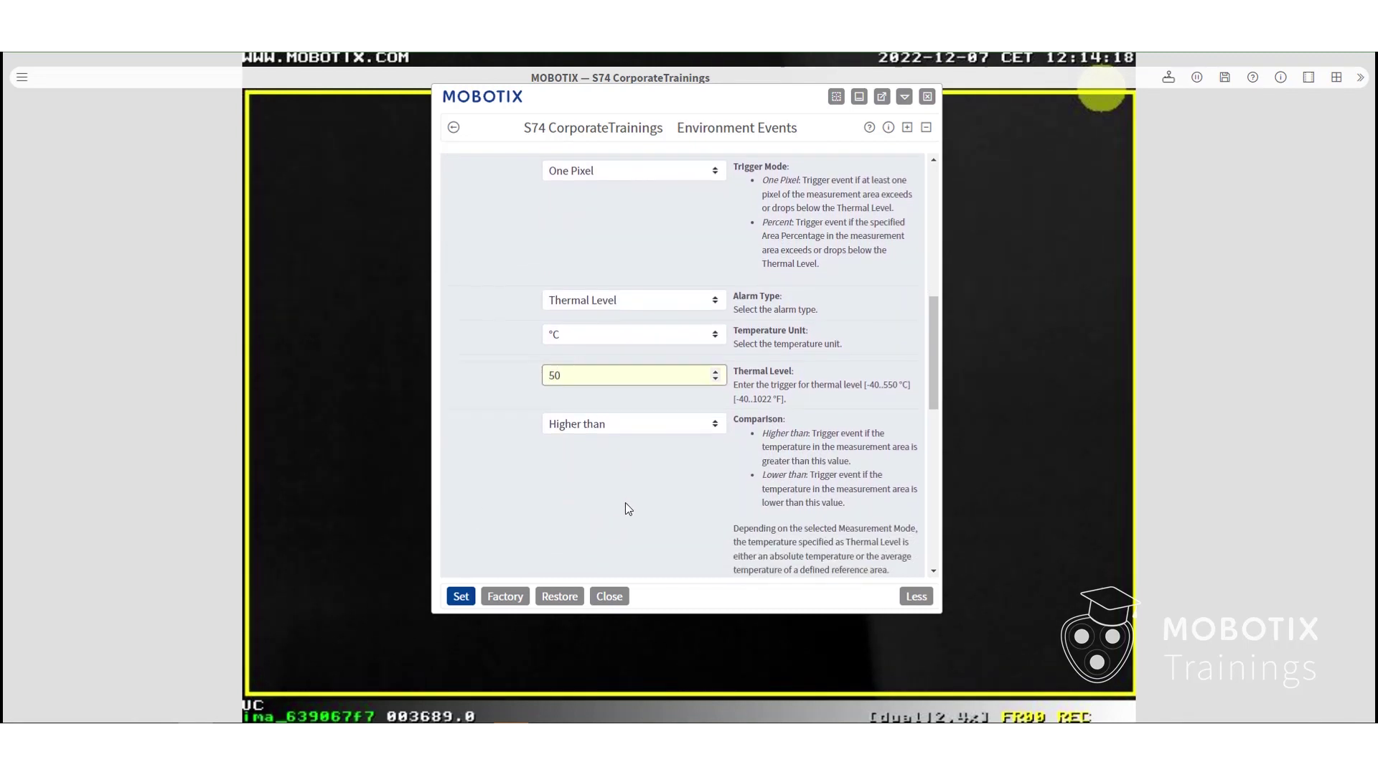
{"action": "scroll", "coordinate": [626, 503], "scroll_direction": "down", "scroll_amount": 5}
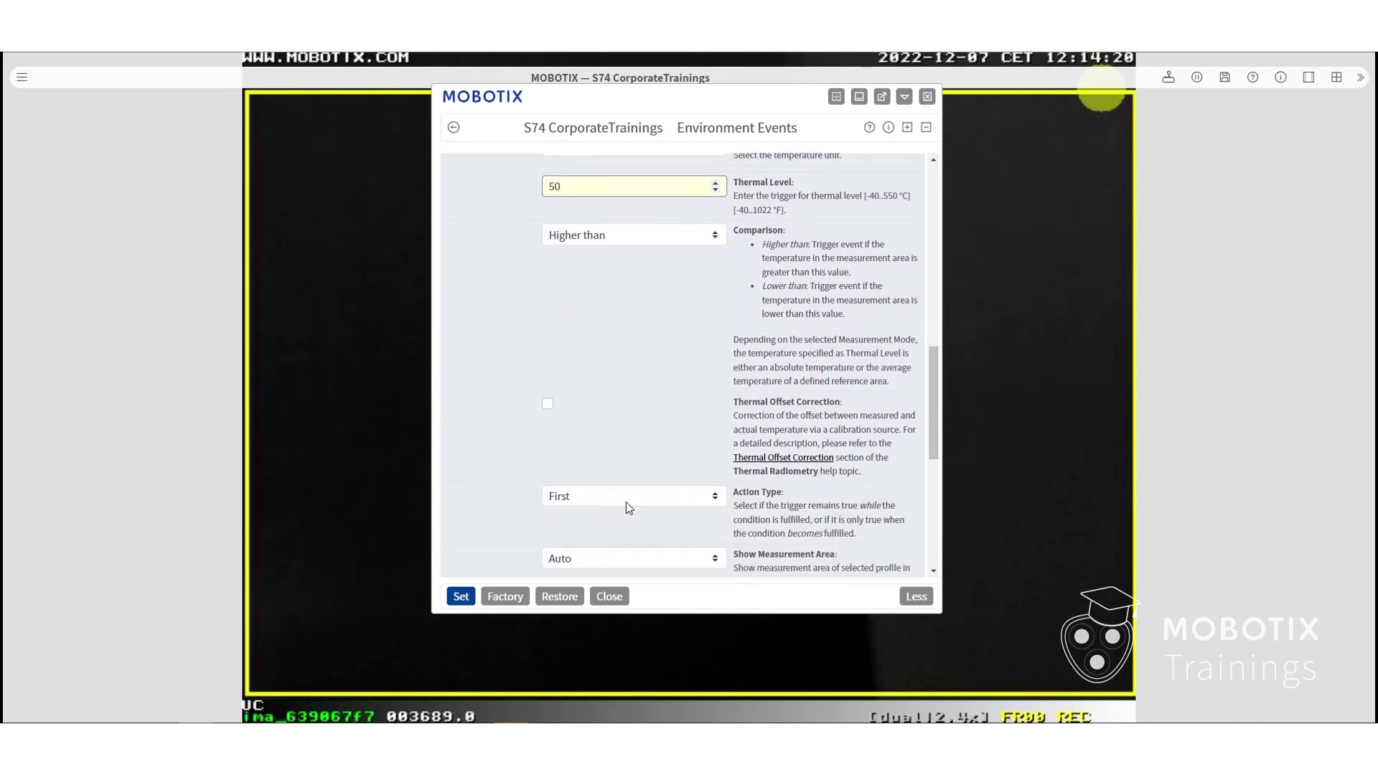
{"action": "scroll", "coordinate": [626, 503], "scroll_direction": "down", "scroll_amount": 2}
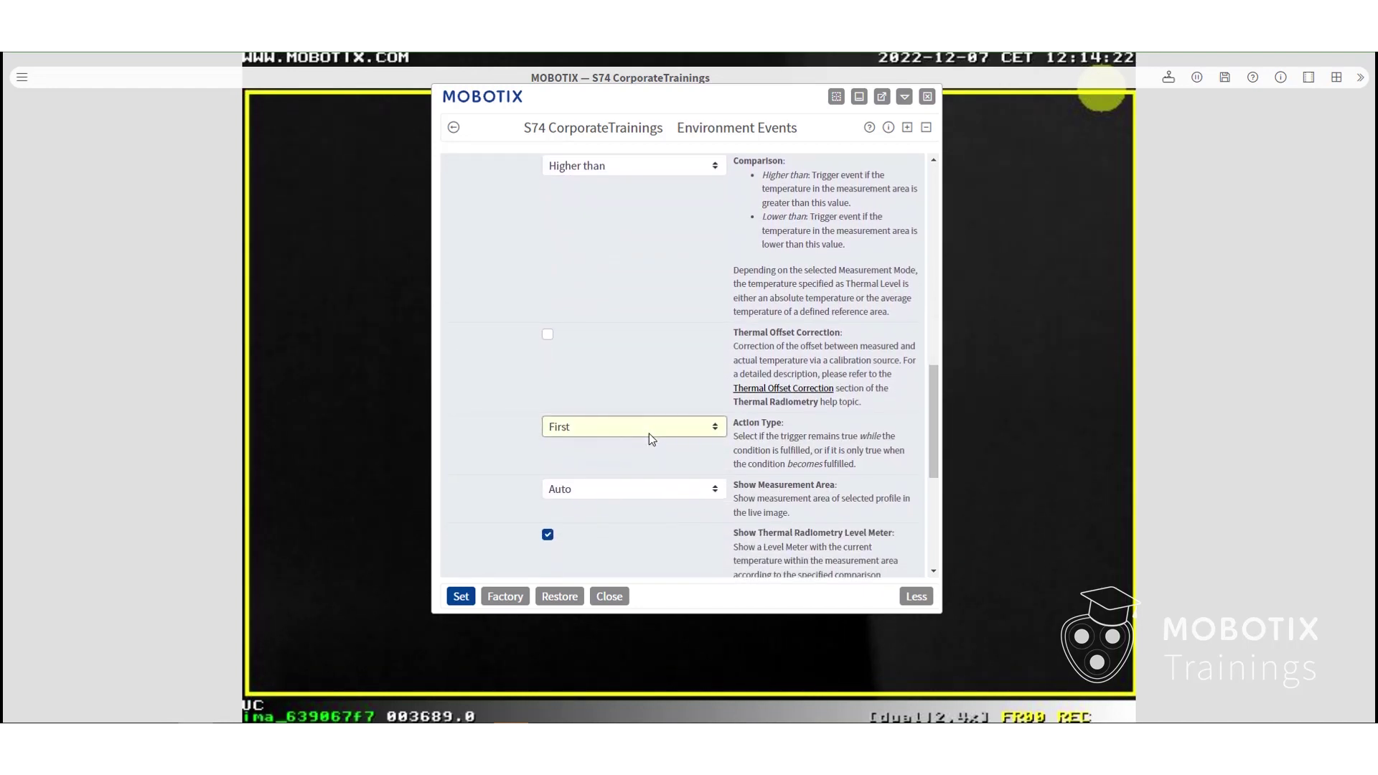
{"action": "scroll", "coordinate": [650, 434], "scroll_direction": "down", "scroll_amount": 1}
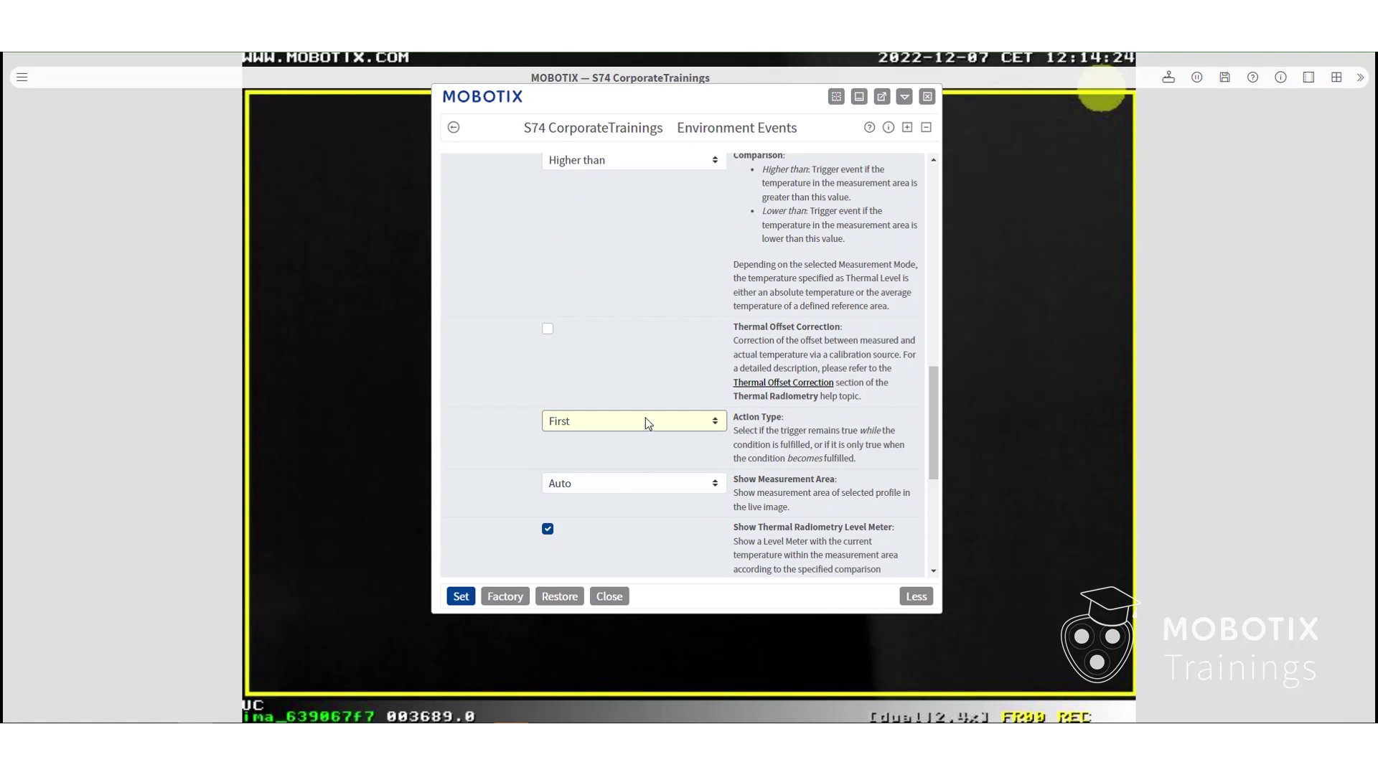
{"action": "left_click", "coordinate": [645, 418]}
{"action": "left_click", "coordinate": [644, 458]}
{"action": "left_click", "coordinate": [647, 485]}
{"action": "scroll", "coordinate": [647, 483], "scroll_direction": "down", "scroll_amount": 4}
{"action": "scroll", "coordinate": [647, 483], "scroll_direction": "down", "scroll_amount": 1}
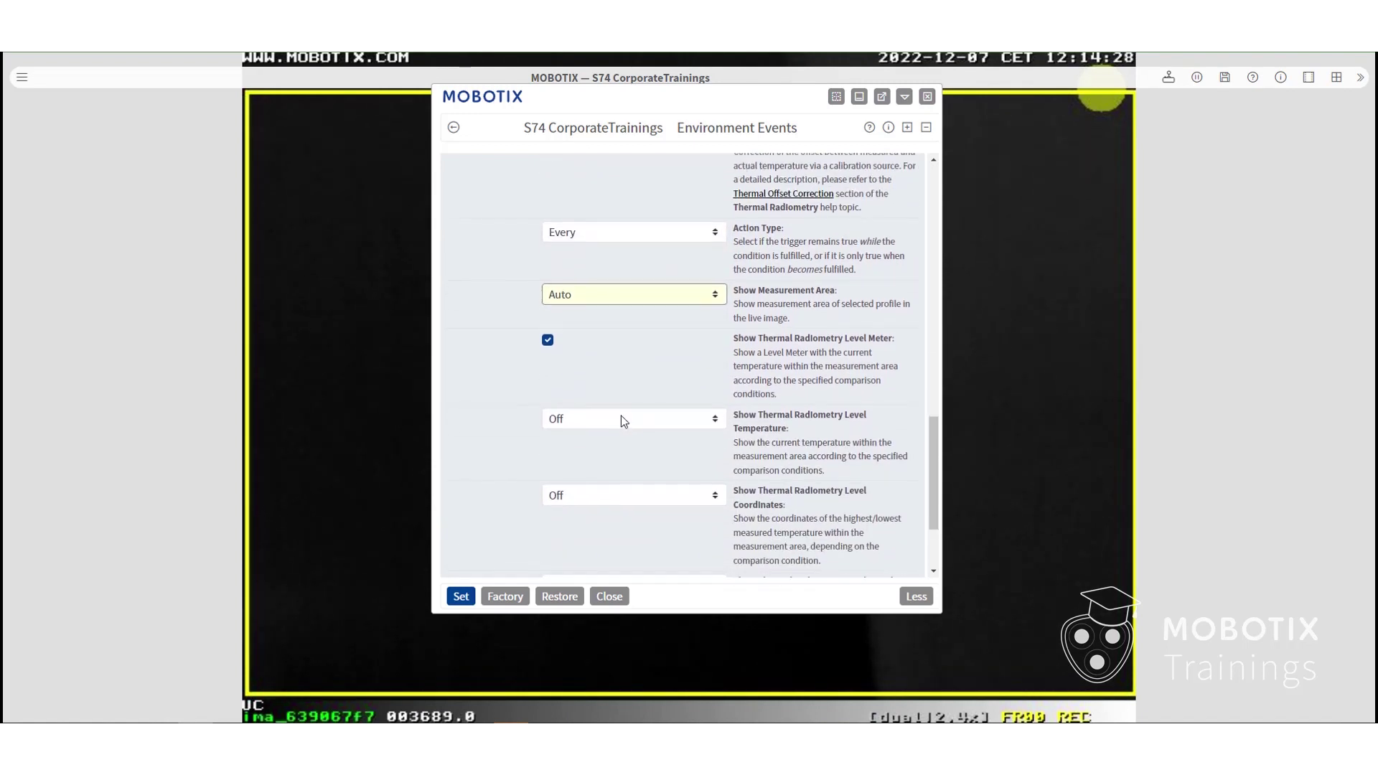
Step: Show level temperature, coordinates, crosshairs and profile name automatically, then apply the Fire settings
{"action": "left_click", "coordinate": [618, 419]}
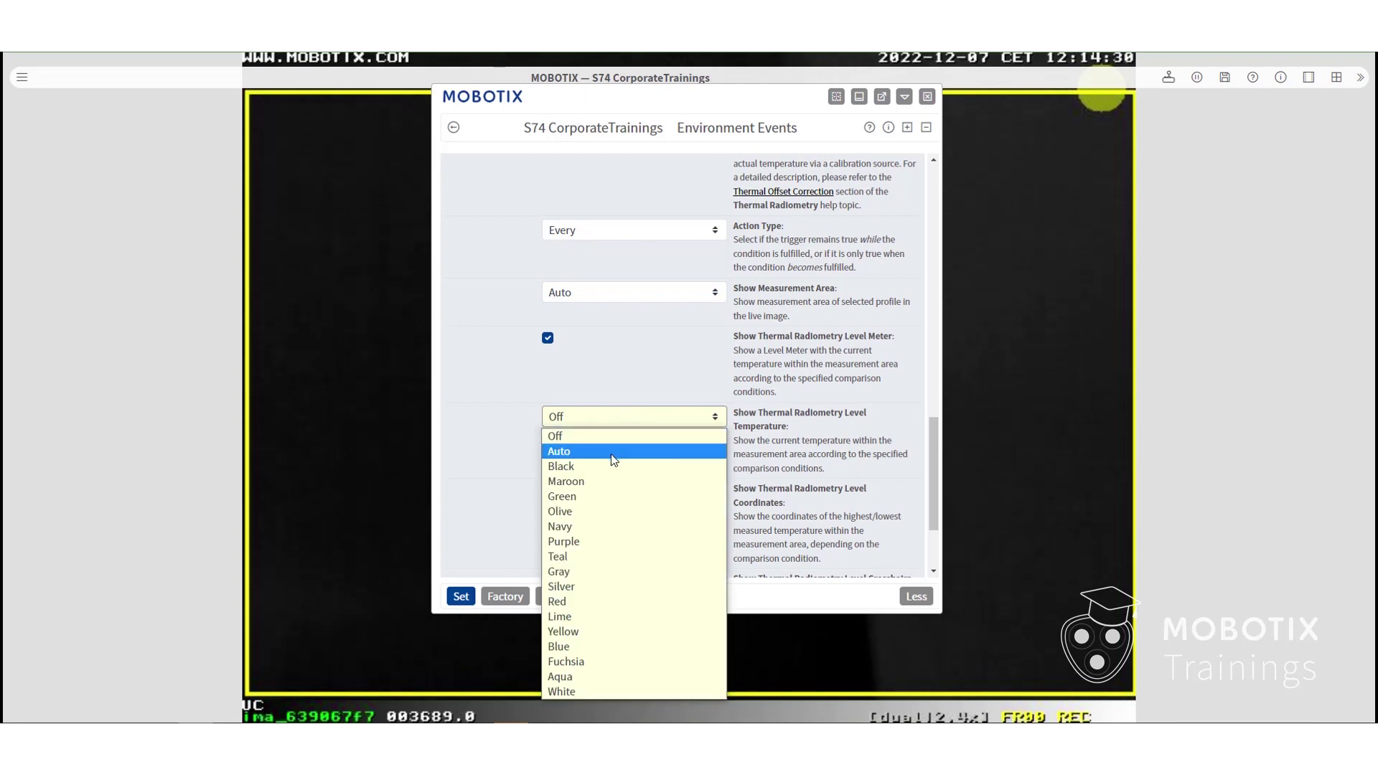
{"action": "left_click", "coordinate": [617, 452]}
{"action": "left_click", "coordinate": [616, 496]}
{"action": "left_click", "coordinate": [617, 232]}
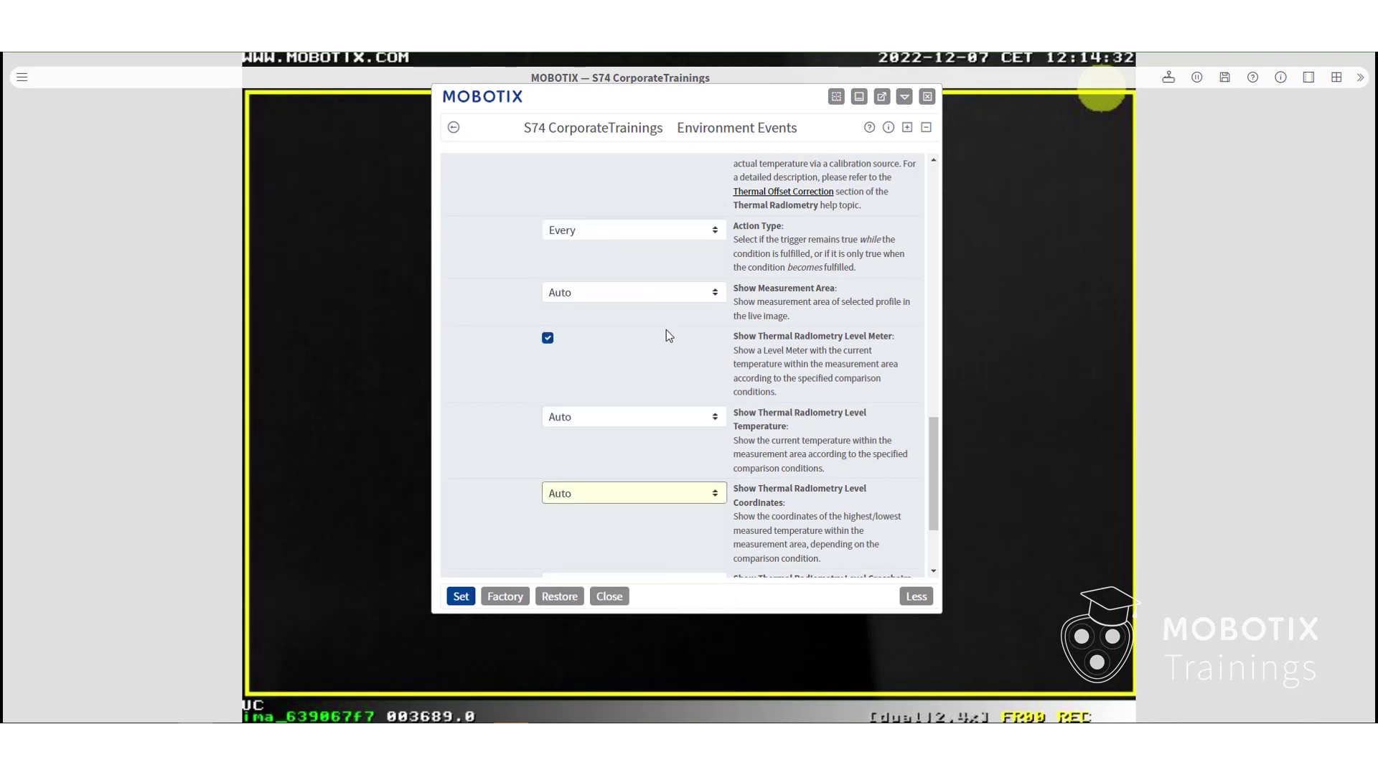
{"action": "scroll", "coordinate": [669, 335], "scroll_direction": "down", "scroll_amount": 4}
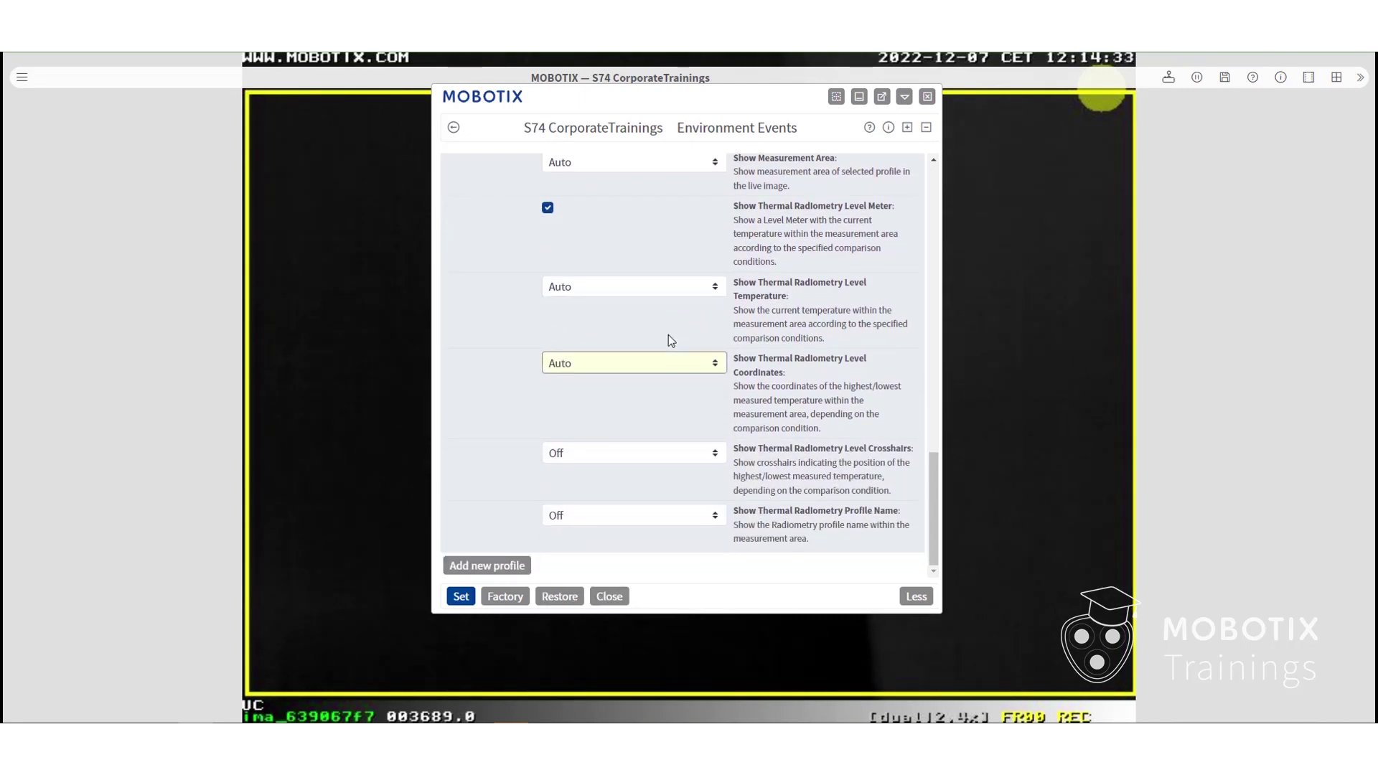
{"action": "left_click", "coordinate": [622, 455]}
{"action": "left_click", "coordinate": [594, 188]}
{"action": "left_click", "coordinate": [617, 452]}
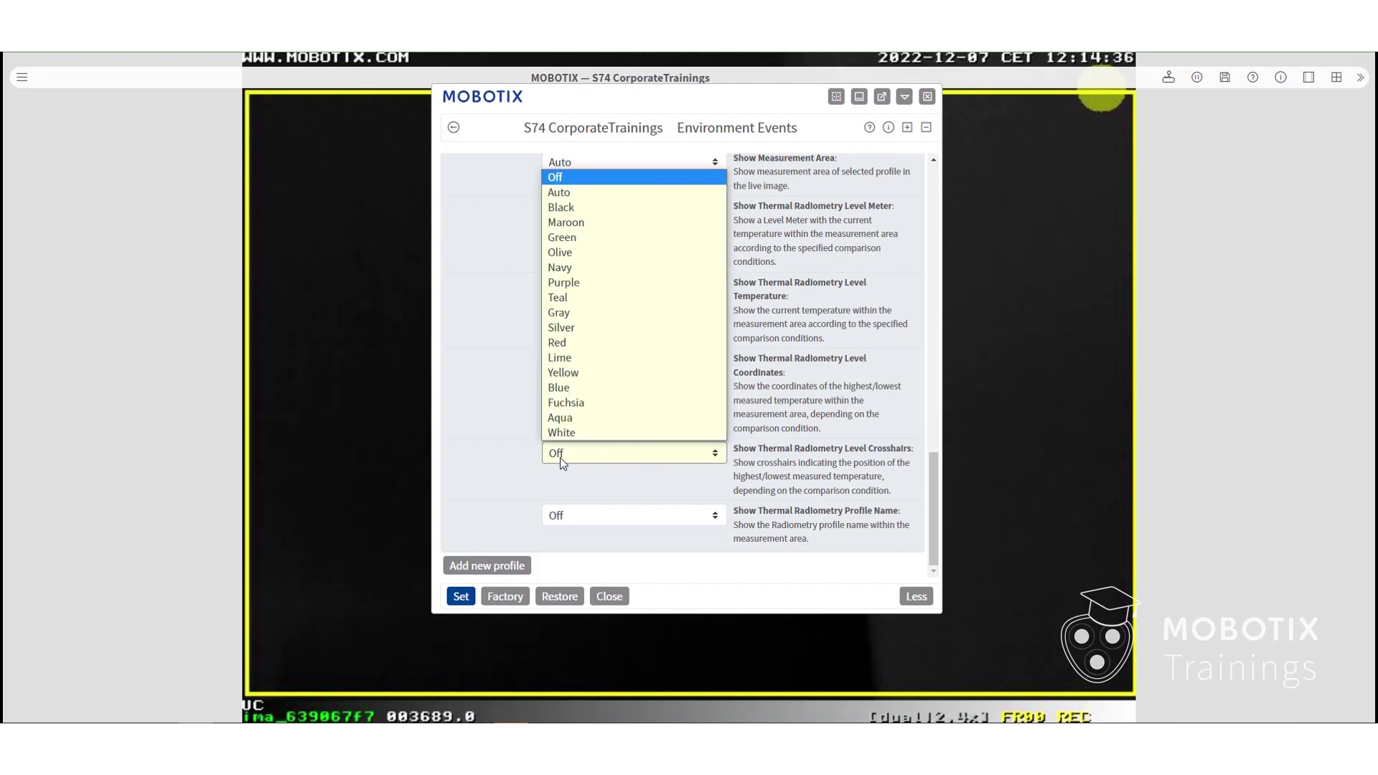
{"action": "left_click", "coordinate": [581, 176]}
{"action": "left_click", "coordinate": [575, 515]}
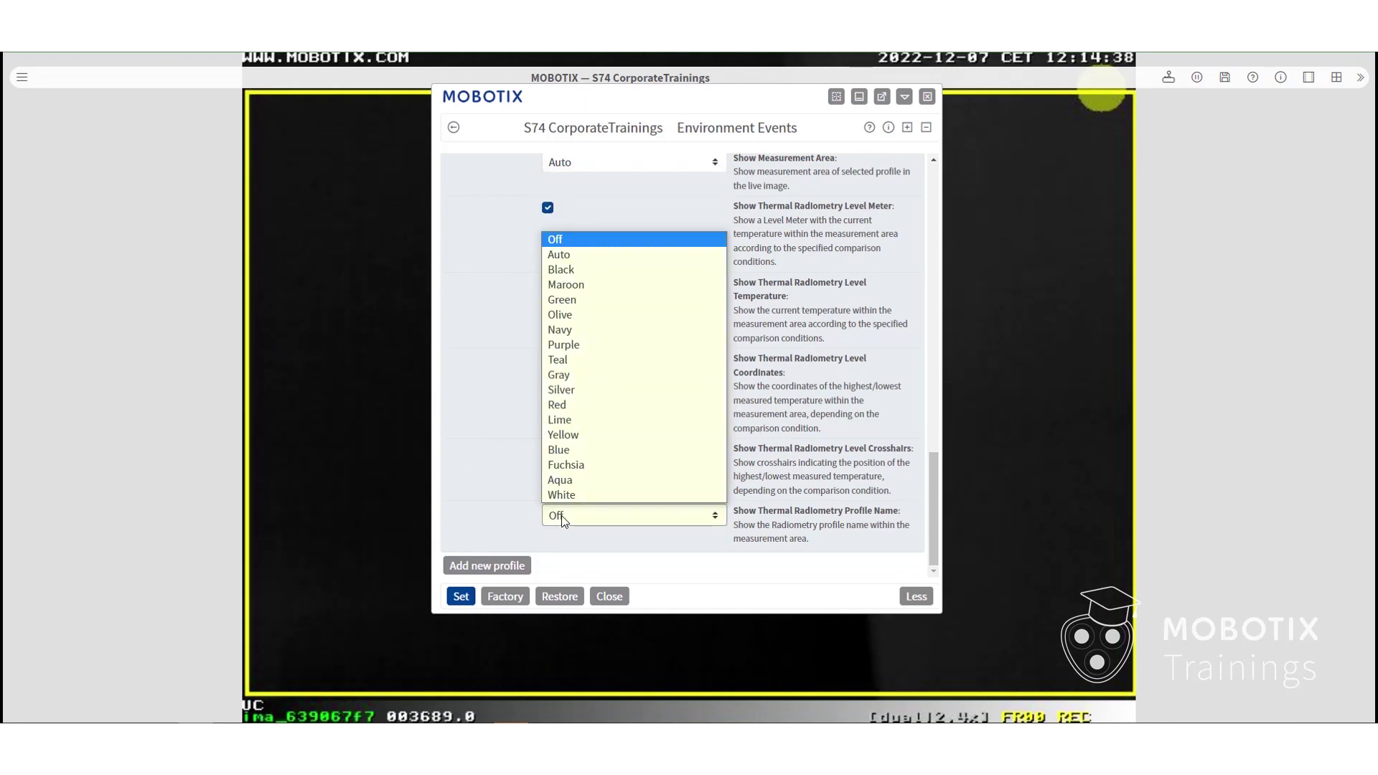
{"action": "left_click", "coordinate": [582, 254]}
{"action": "scroll", "coordinate": [661, 329], "scroll_direction": "up", "scroll_amount": 5}
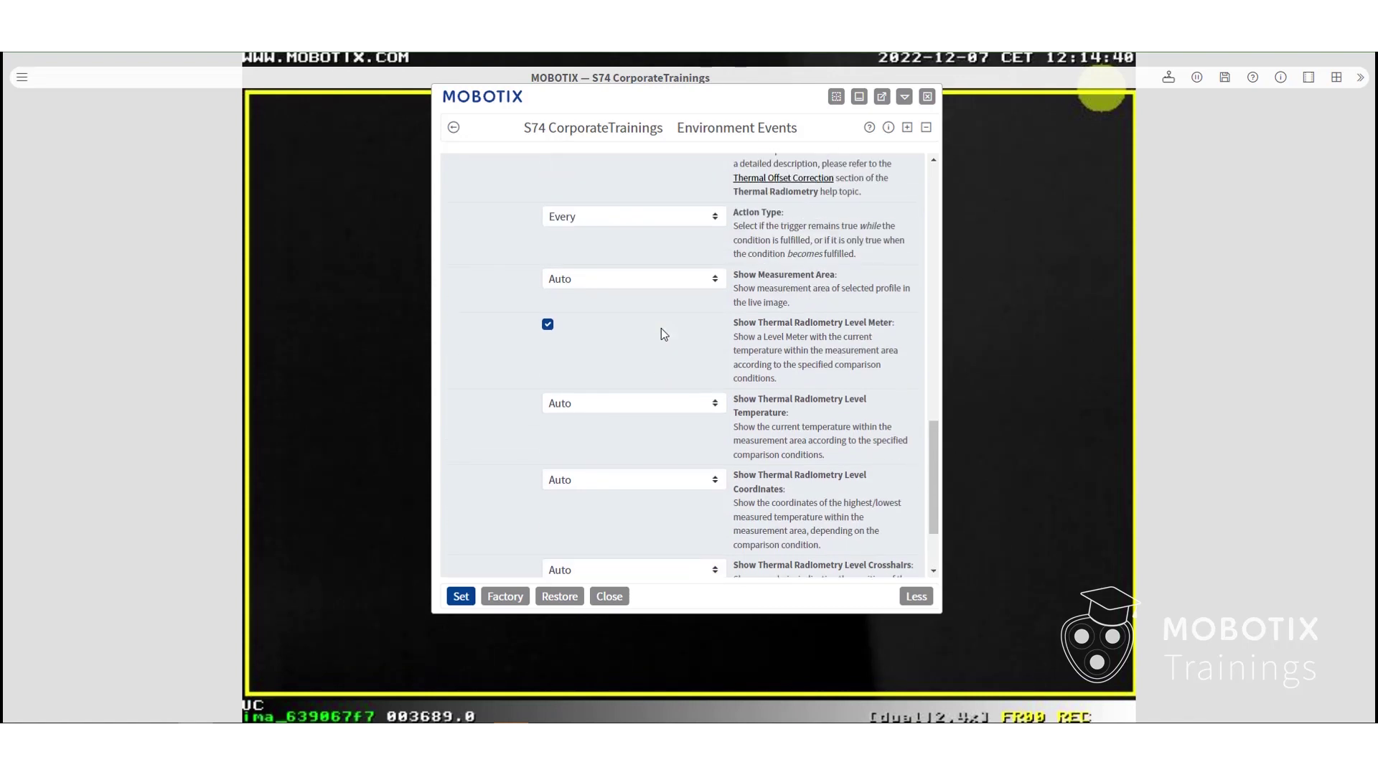
{"action": "scroll", "coordinate": [661, 328], "scroll_direction": "up", "scroll_amount": 5}
{"action": "scroll", "coordinate": [662, 328], "scroll_direction": "up", "scroll_amount": 5}
{"action": "scroll", "coordinate": [661, 328], "scroll_direction": "up", "scroll_amount": 3}
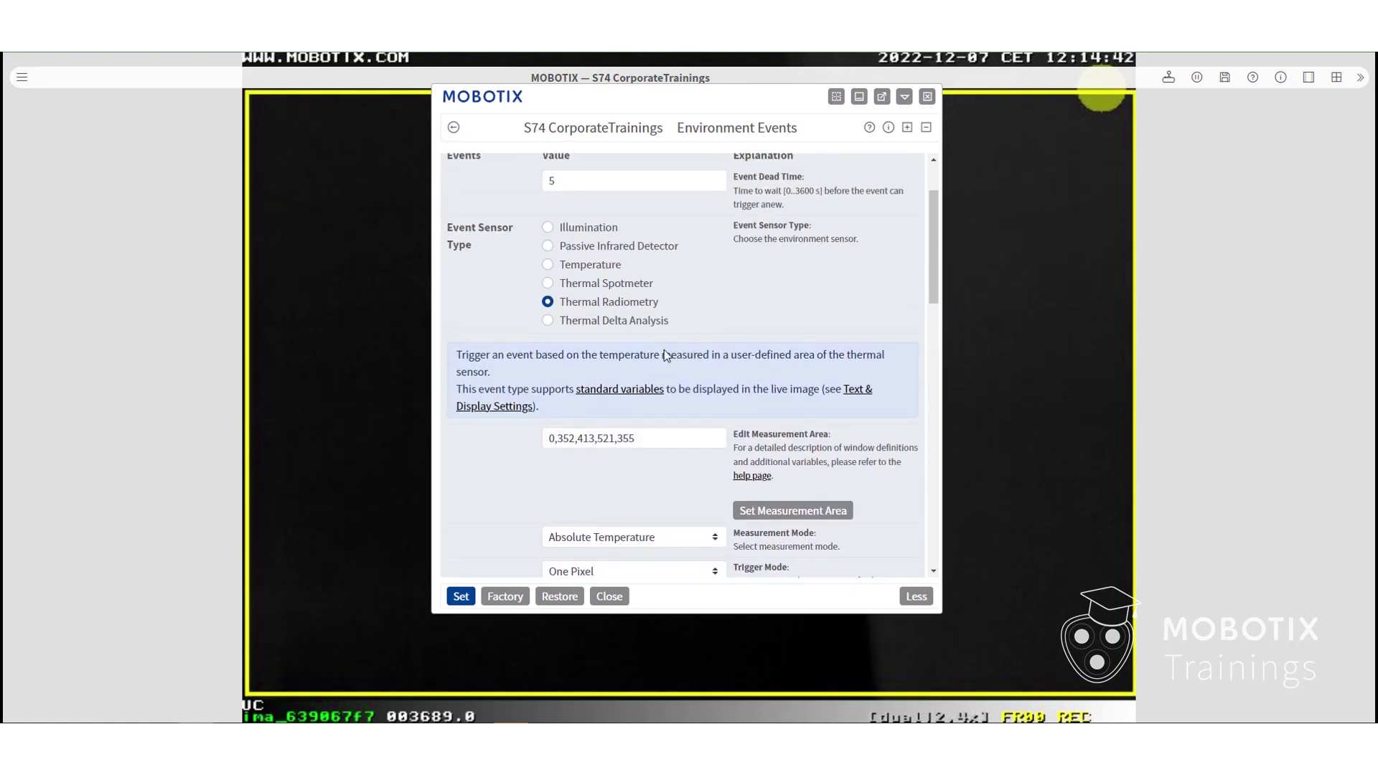
{"action": "scroll", "coordinate": [668, 361], "scroll_direction": "up", "scroll_amount": 3}
{"action": "scroll", "coordinate": [689, 323], "scroll_direction": "up", "scroll_amount": 2}
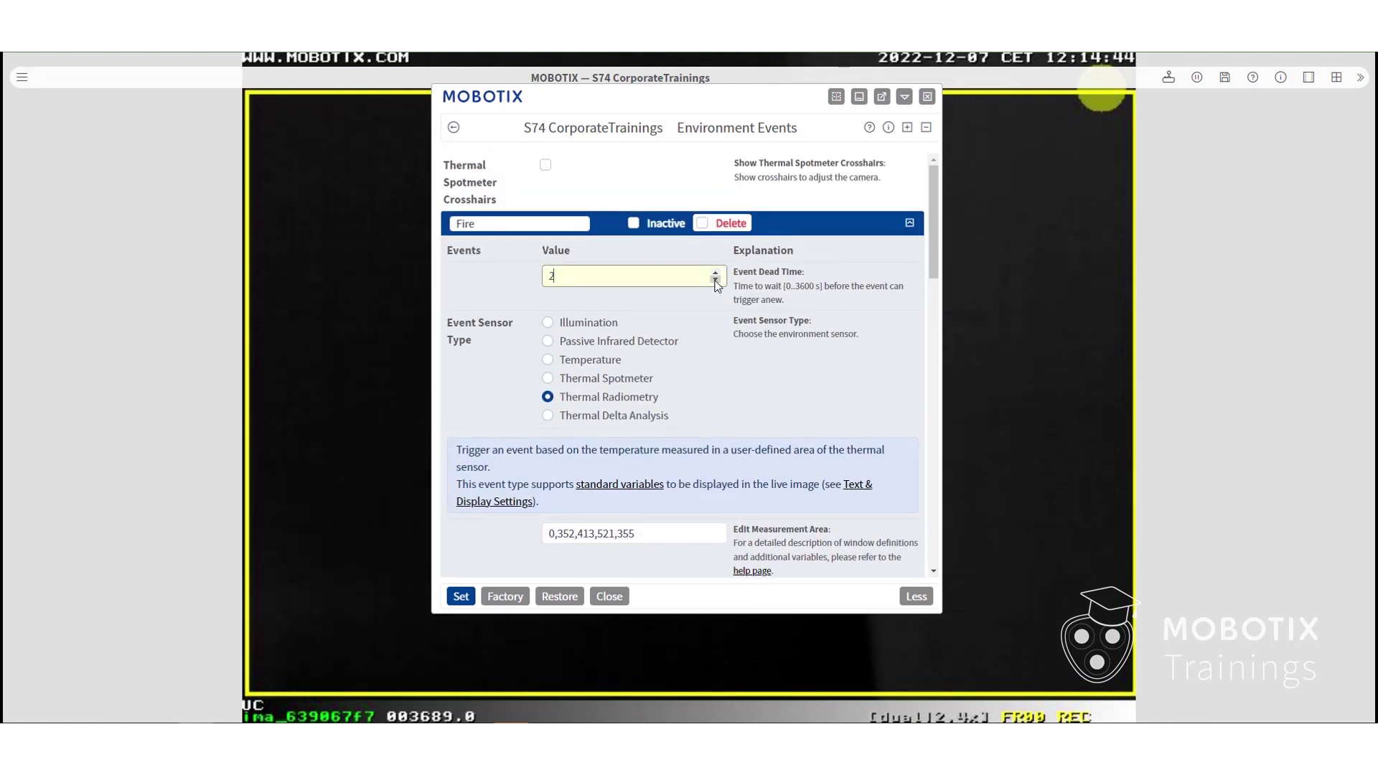
{"action": "left_click", "coordinate": [462, 596]}
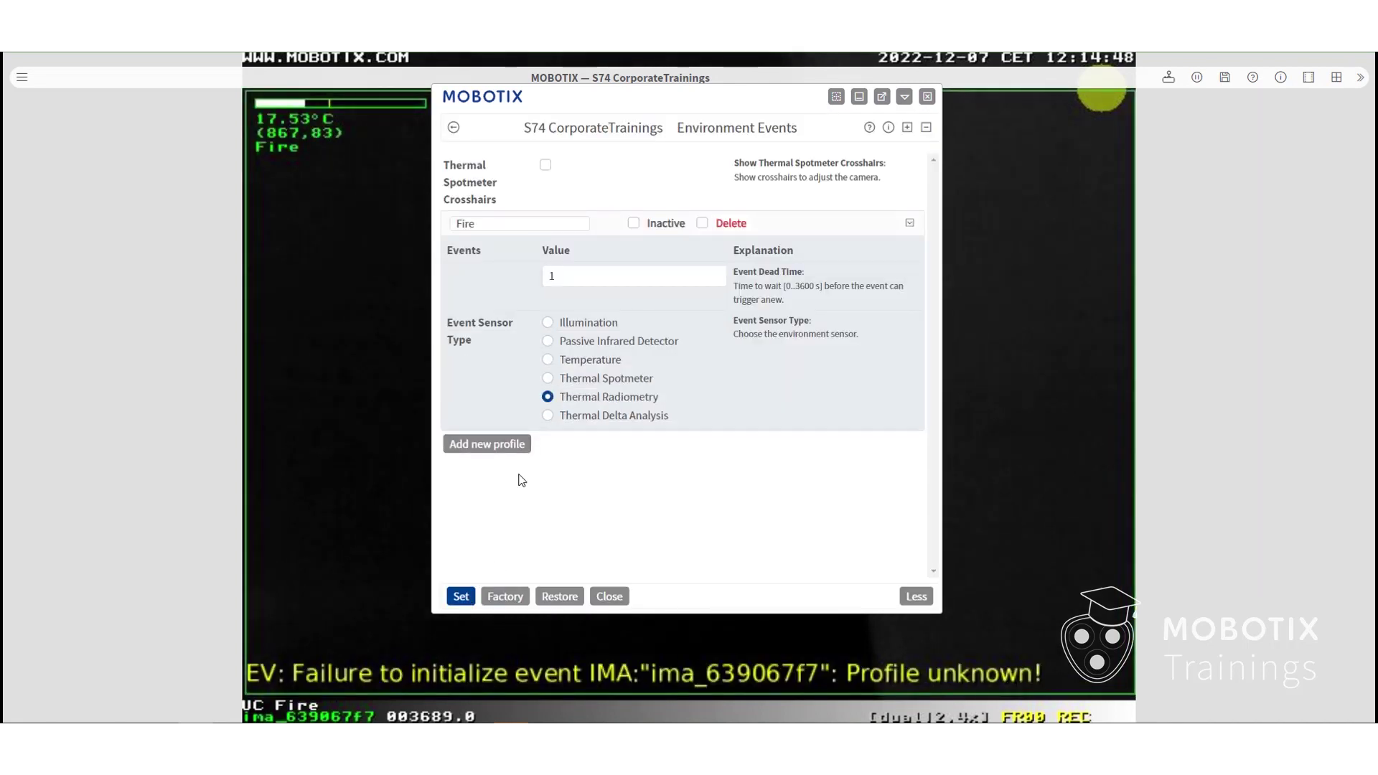
Step: Add a meta event profile named FireMeta that counts Environment: Fire events
{"action": "left_click", "coordinate": [454, 128]}
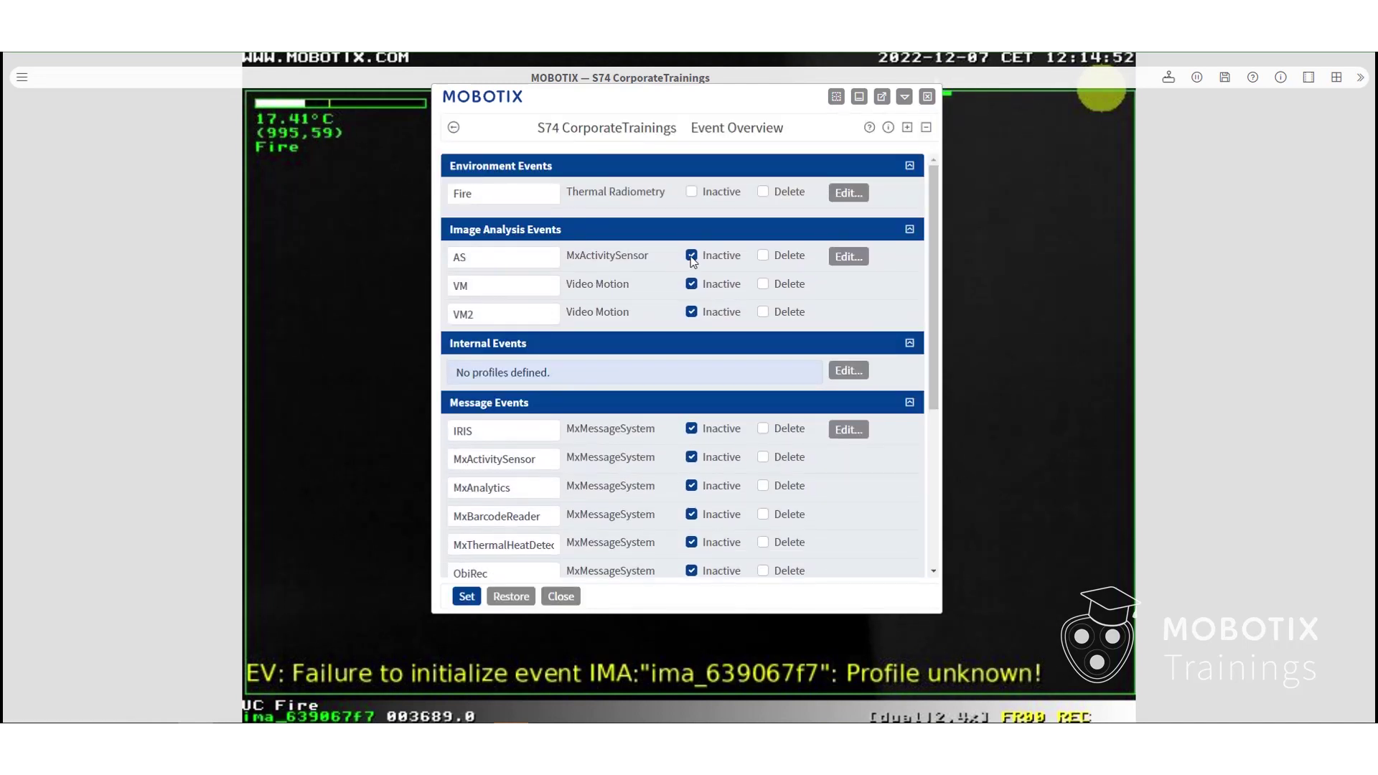
{"action": "scroll", "coordinate": [692, 323], "scroll_direction": "down", "scroll_amount": 3}
{"action": "scroll", "coordinate": [753, 323], "scroll_direction": "down", "scroll_amount": 3}
{"action": "scroll", "coordinate": [780, 325], "scroll_direction": "down", "scroll_amount": 2}
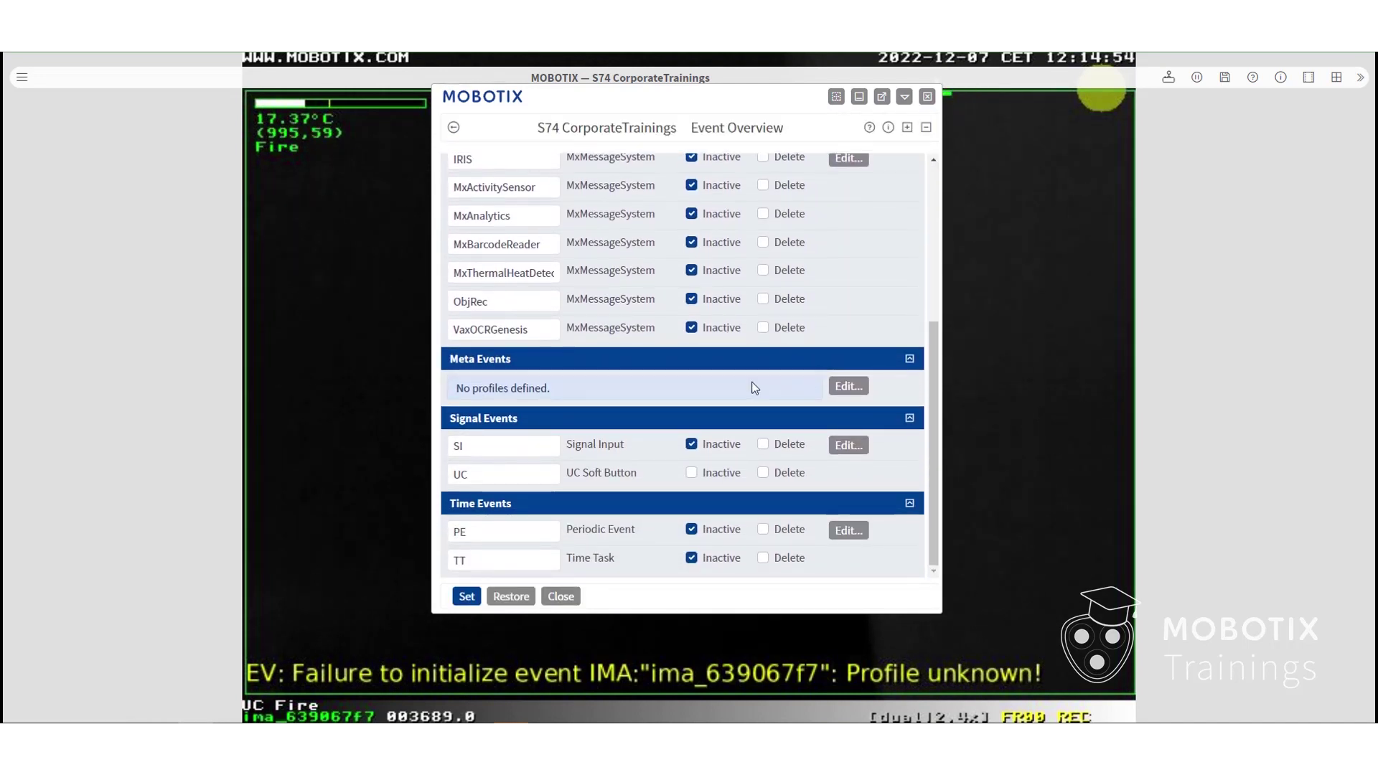
{"action": "left_click", "coordinate": [850, 385]}
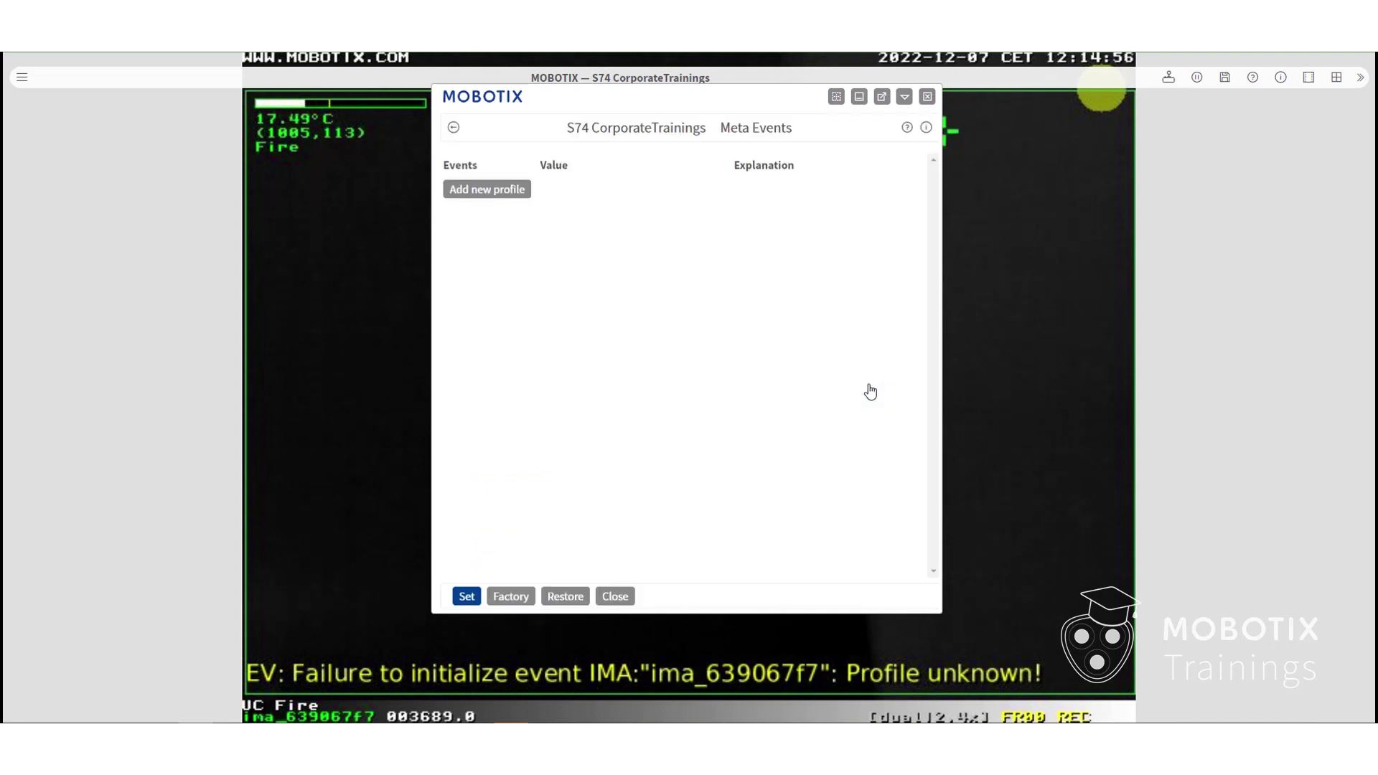
{"action": "left_click", "coordinate": [487, 190]}
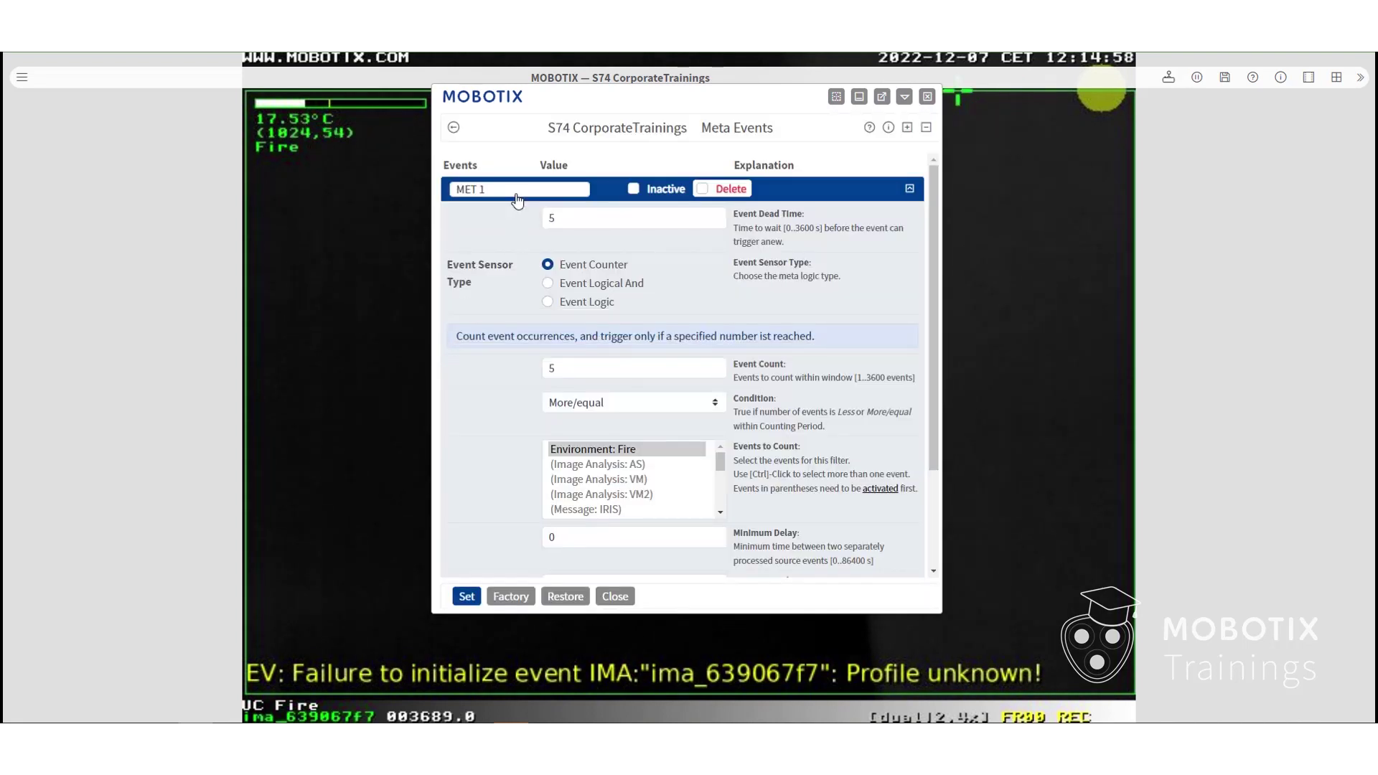
{"action": "type", "text": "F"}
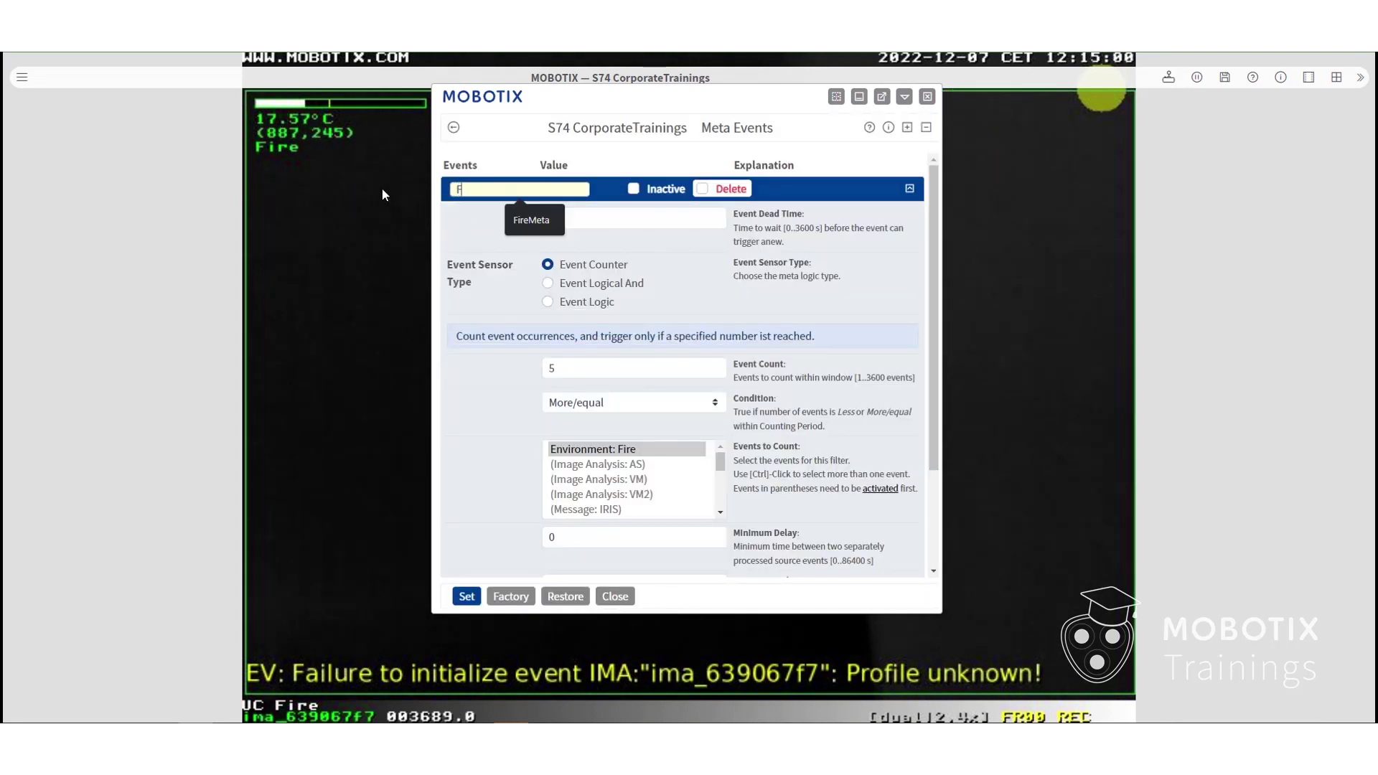
{"action": "type", "text": "ireMeta"}
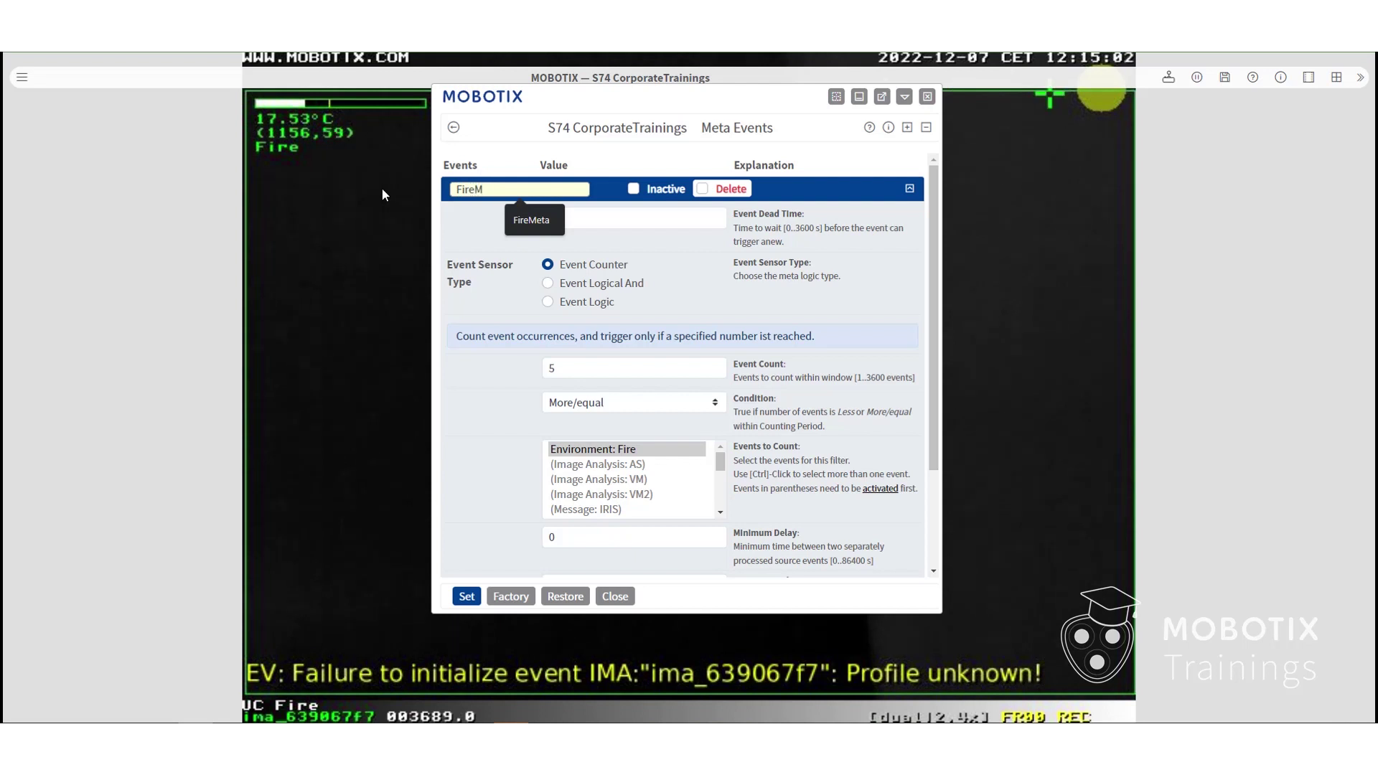
{"action": "key", "text": "Escape"}
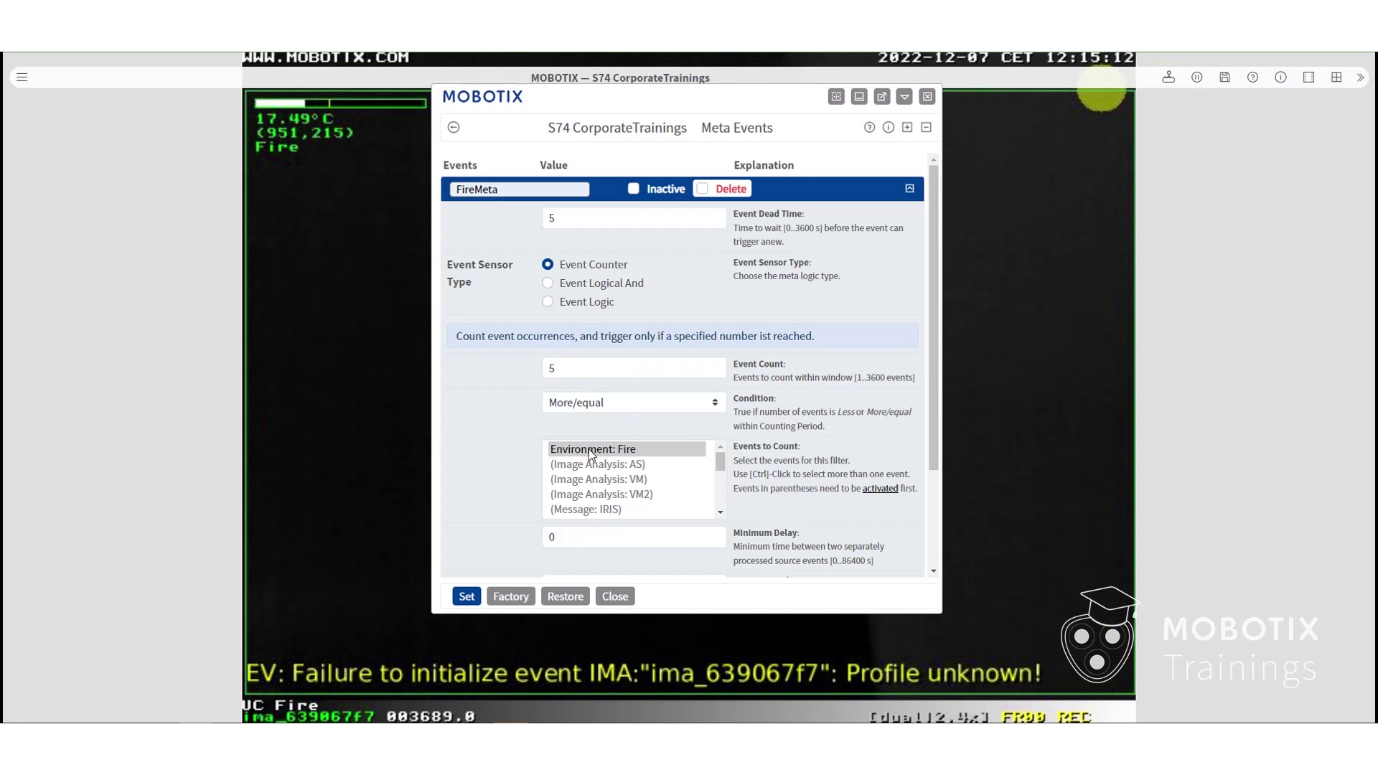
{"action": "left_click", "coordinate": [606, 452]}
{"action": "scroll", "coordinate": [773, 472], "scroll_direction": "down", "scroll_amount": 3}
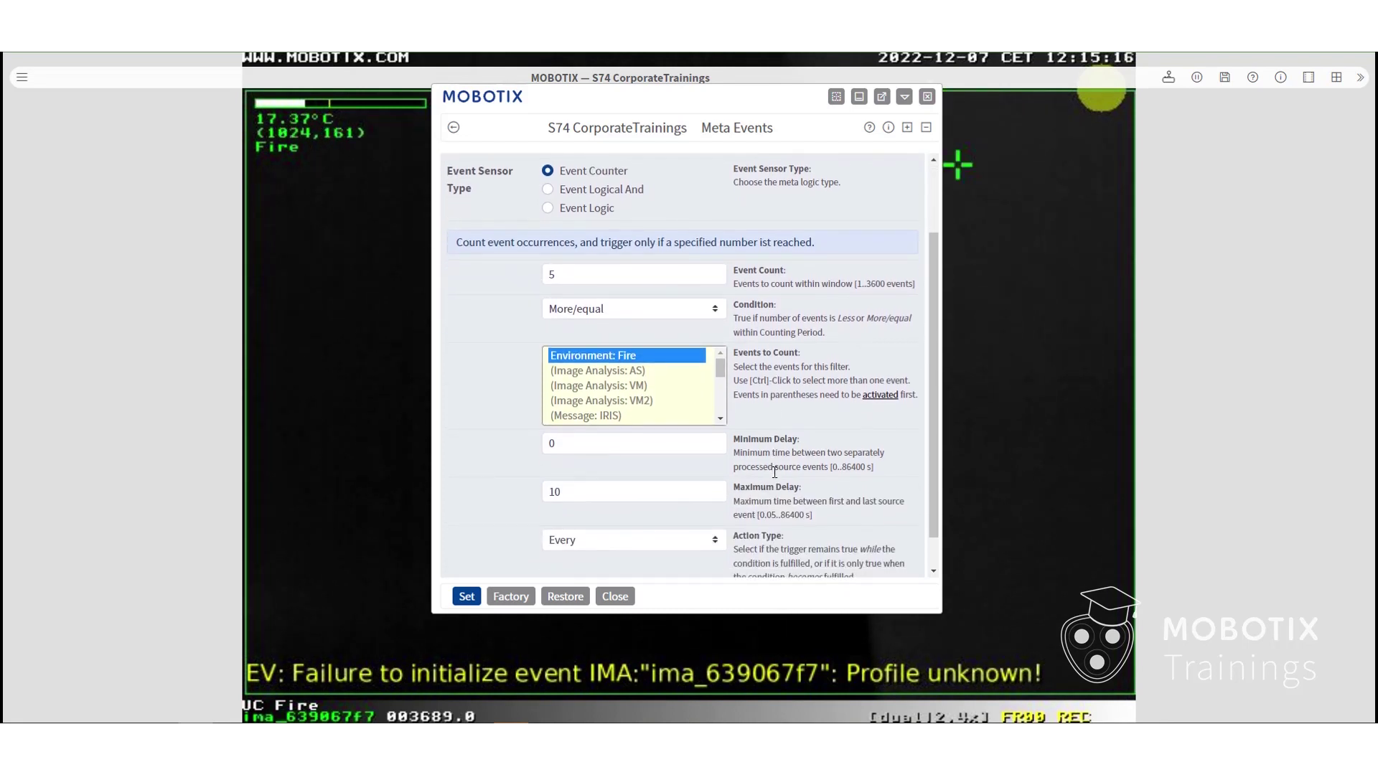
{"action": "scroll", "coordinate": [773, 472], "scroll_direction": "down", "scroll_amount": 1}
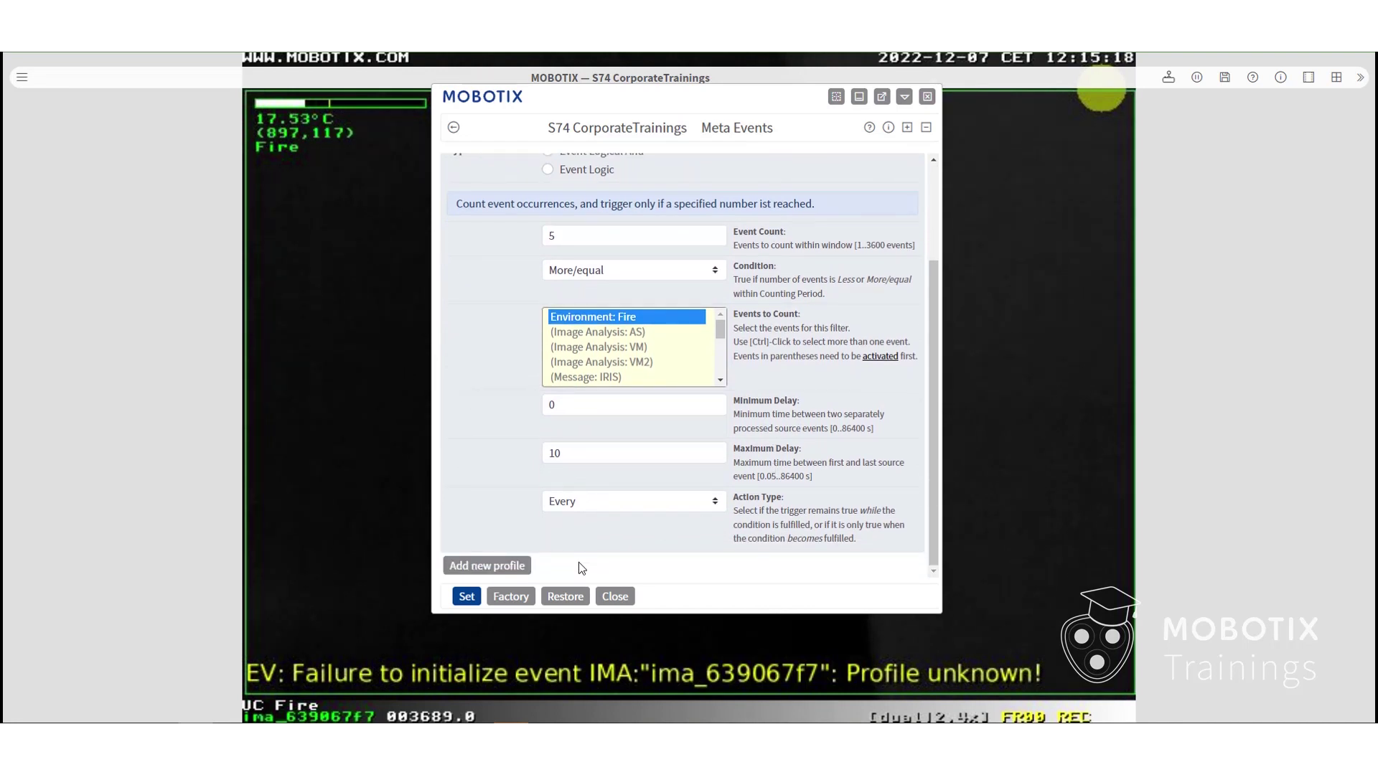
Step: Apply the FireMeta settings, then set the VisualAlarm action group's arming to Enabled
{"action": "left_click", "coordinate": [465, 596]}
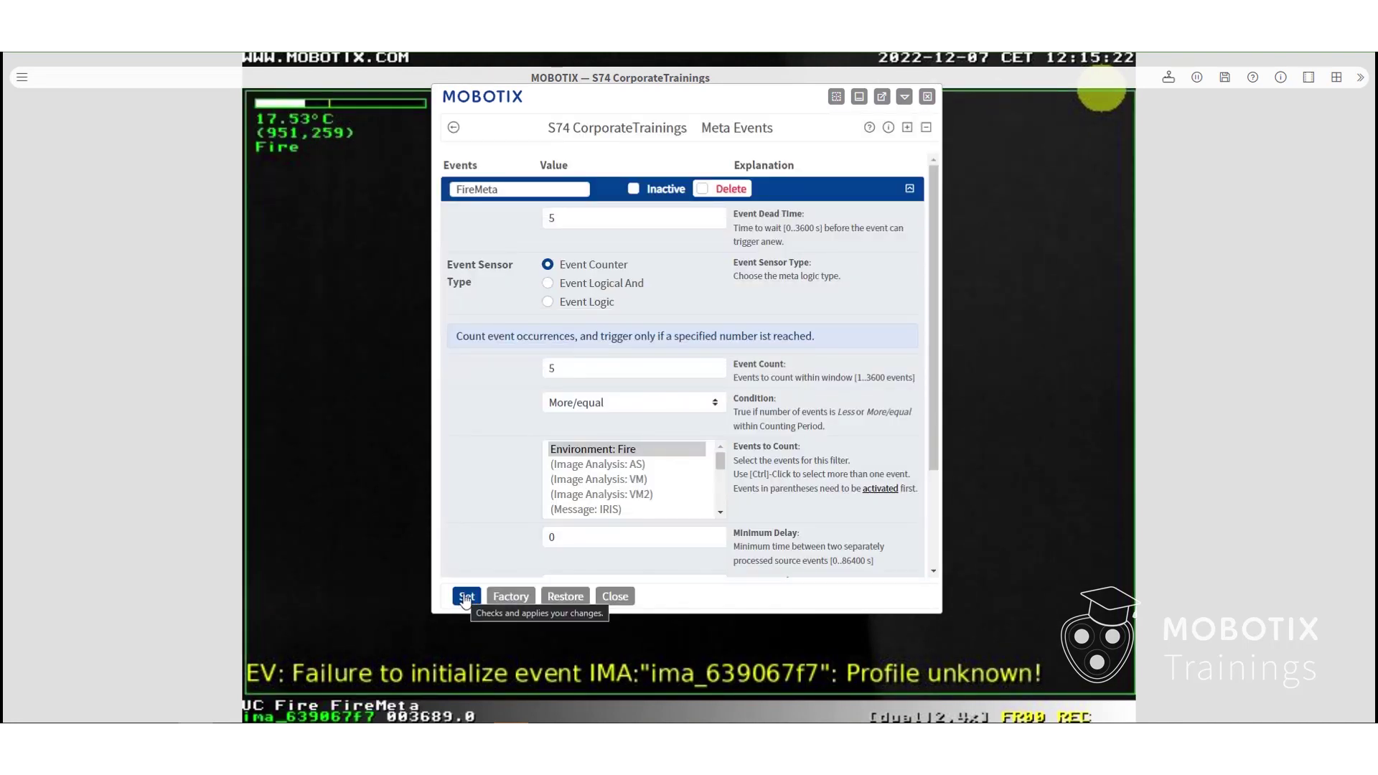
{"action": "left_click", "coordinate": [456, 130]}
{"action": "left_click", "coordinate": [456, 129]}
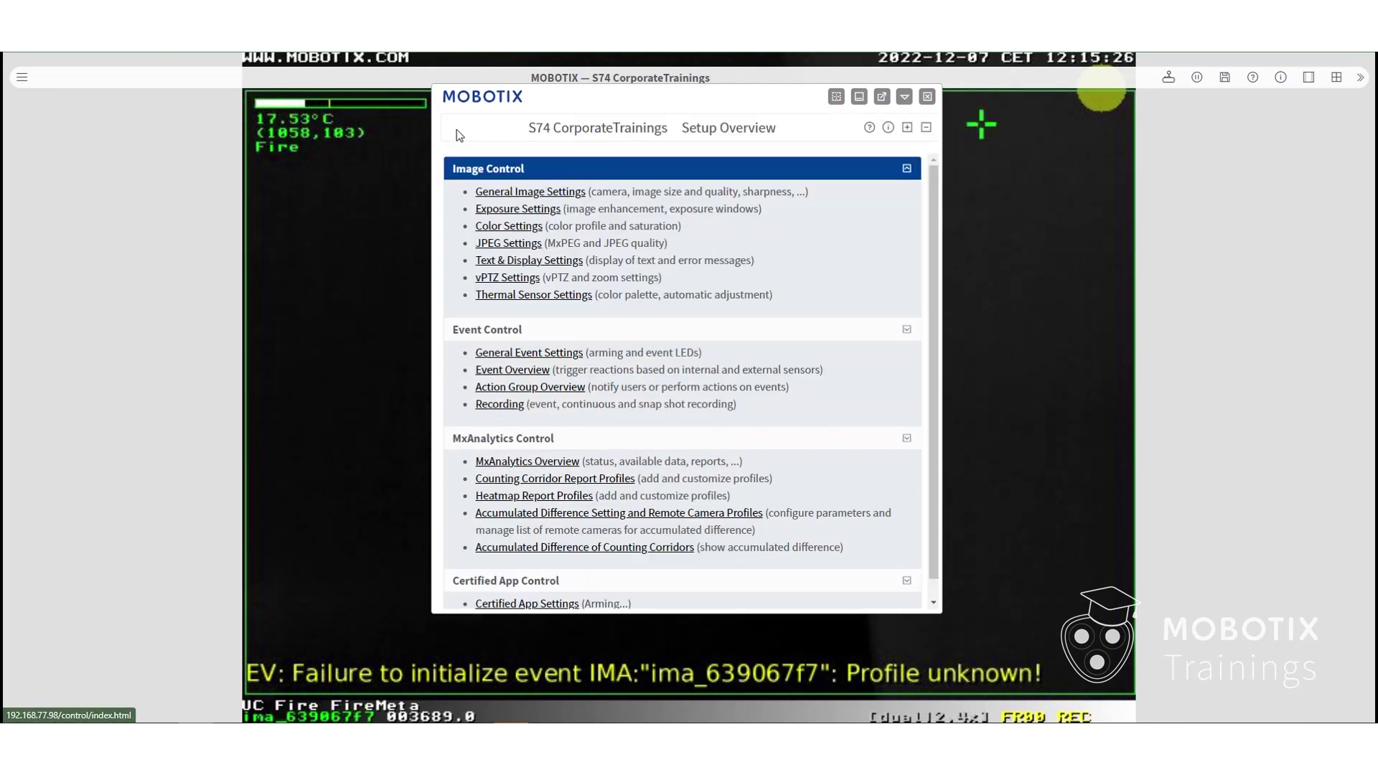
{"action": "left_click", "coordinate": [533, 389]}
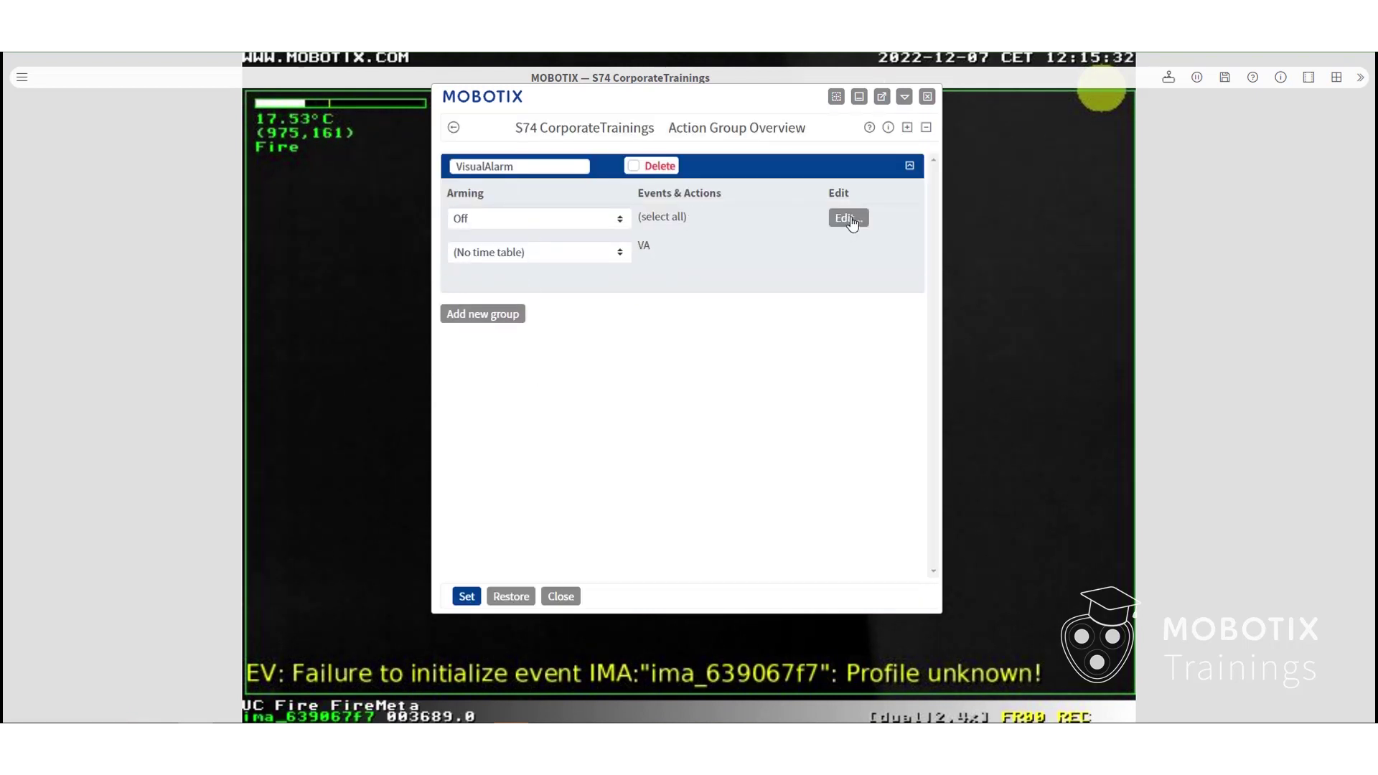
{"action": "left_click", "coordinate": [565, 221]}
{"action": "left_click", "coordinate": [506, 235]}
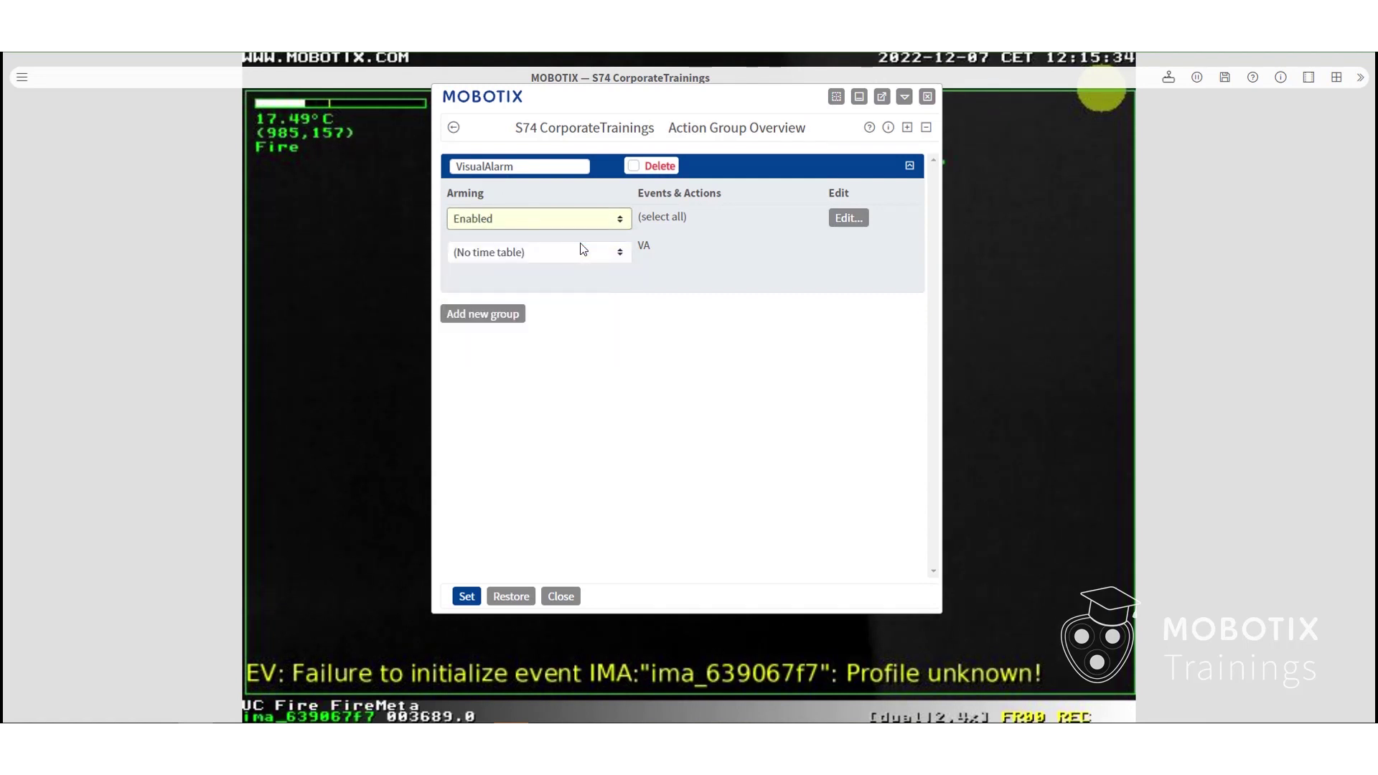
Step: Select Meta: FireMeta as the VisualAlarm trigger event and apply the group settings
{"action": "left_click", "coordinate": [848, 218]}
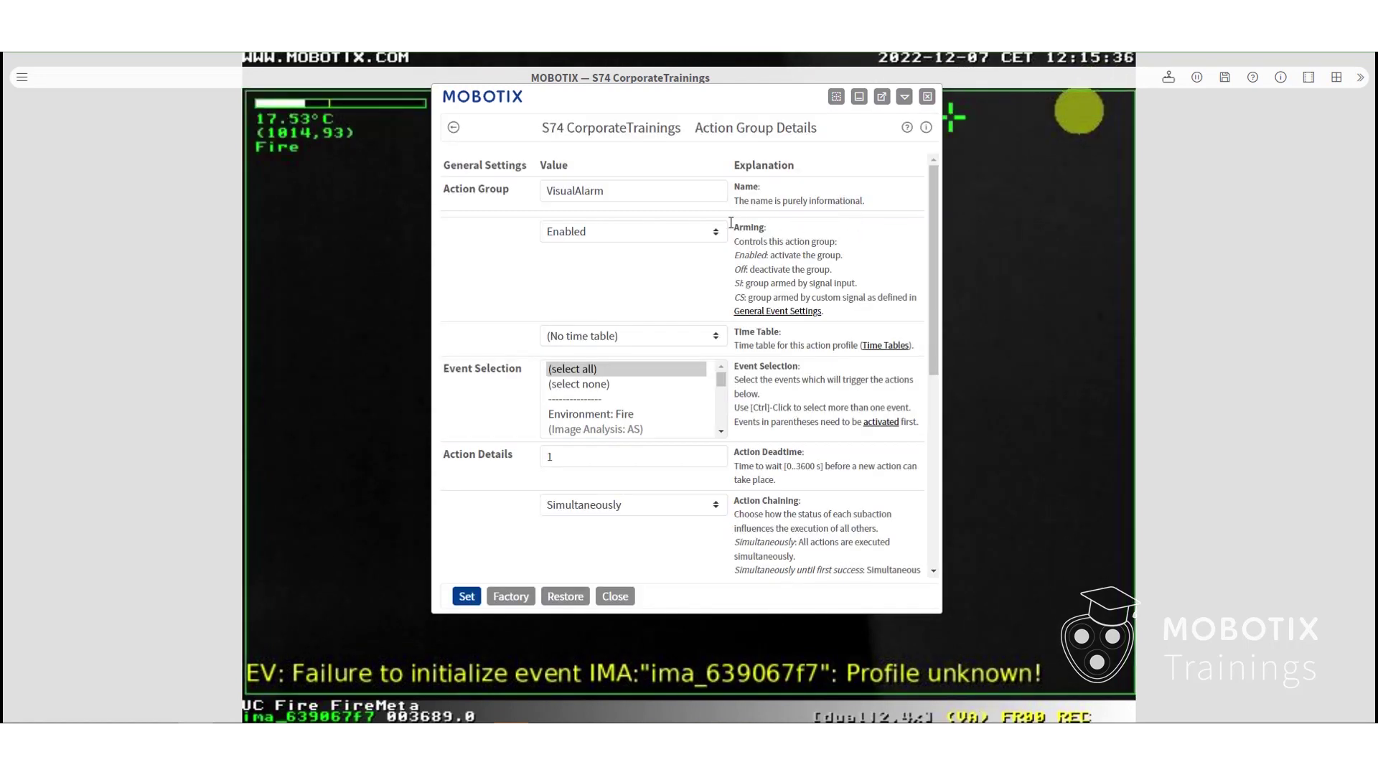
{"action": "left_click_drag", "start_coordinate": [721, 374], "coordinate": [719, 416]}
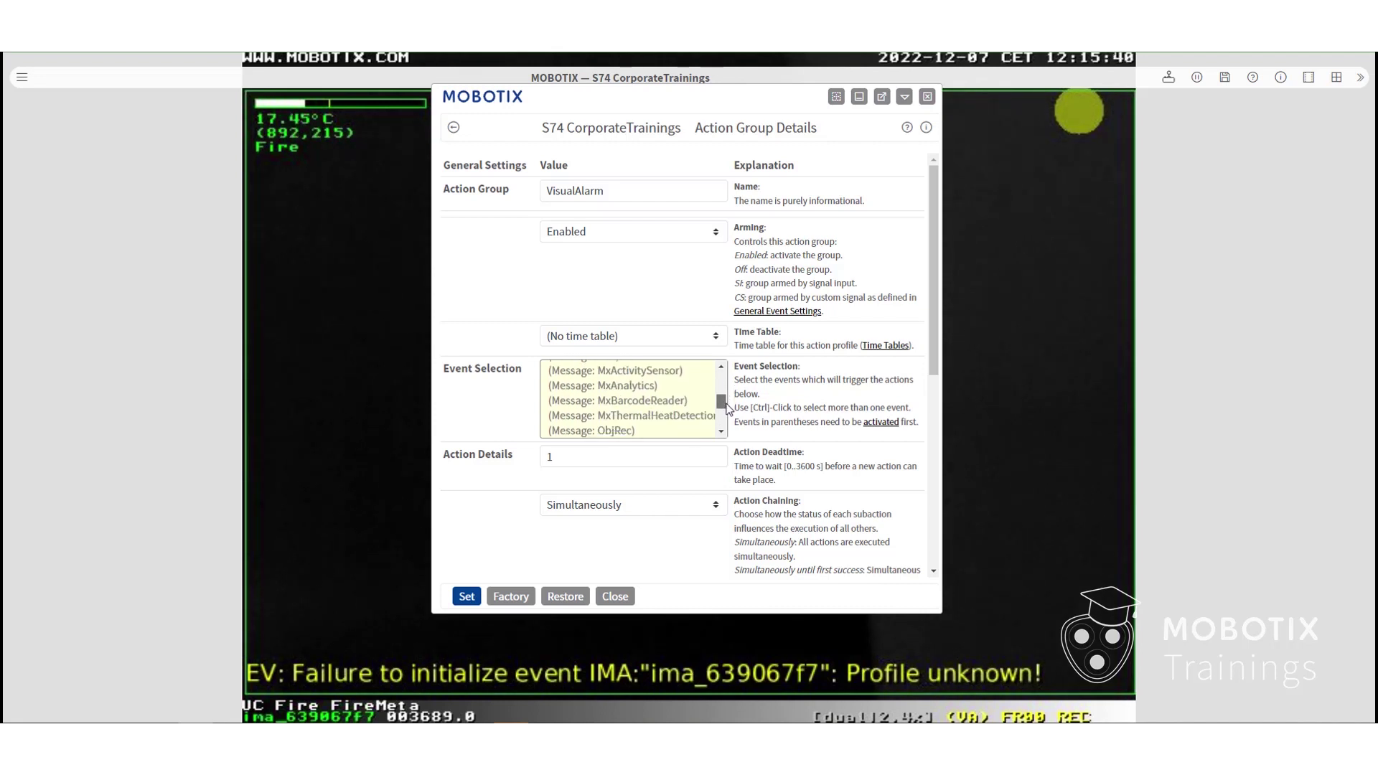
{"action": "left_click", "coordinate": [589, 403]}
{"action": "scroll", "coordinate": [748, 421], "scroll_direction": "down", "scroll_amount": 3}
{"action": "scroll", "coordinate": [747, 420], "scroll_direction": "down", "scroll_amount": 3}
{"action": "scroll", "coordinate": [700, 419], "scroll_direction": "down", "scroll_amount": 3}
{"action": "scroll", "coordinate": [668, 420], "scroll_direction": "down", "scroll_amount": 3}
{"action": "scroll", "coordinate": [645, 415], "scroll_direction": "down", "scroll_amount": 3}
{"action": "scroll", "coordinate": [645, 398], "scroll_direction": "down", "scroll_amount": 1}
{"action": "left_click", "coordinate": [467, 597]}
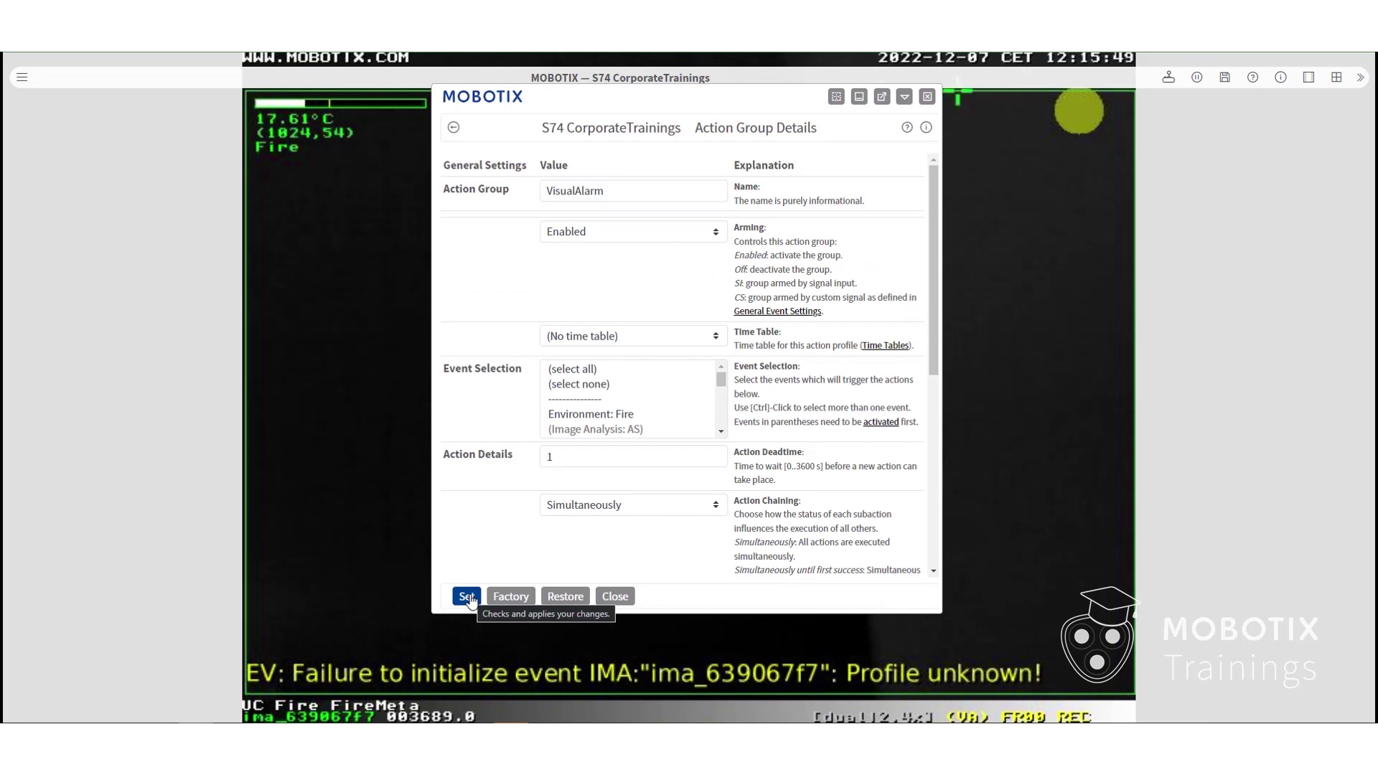
Step: Close the settings and confirm storing the complete configuration permanently
{"action": "left_click", "coordinate": [623, 597]}
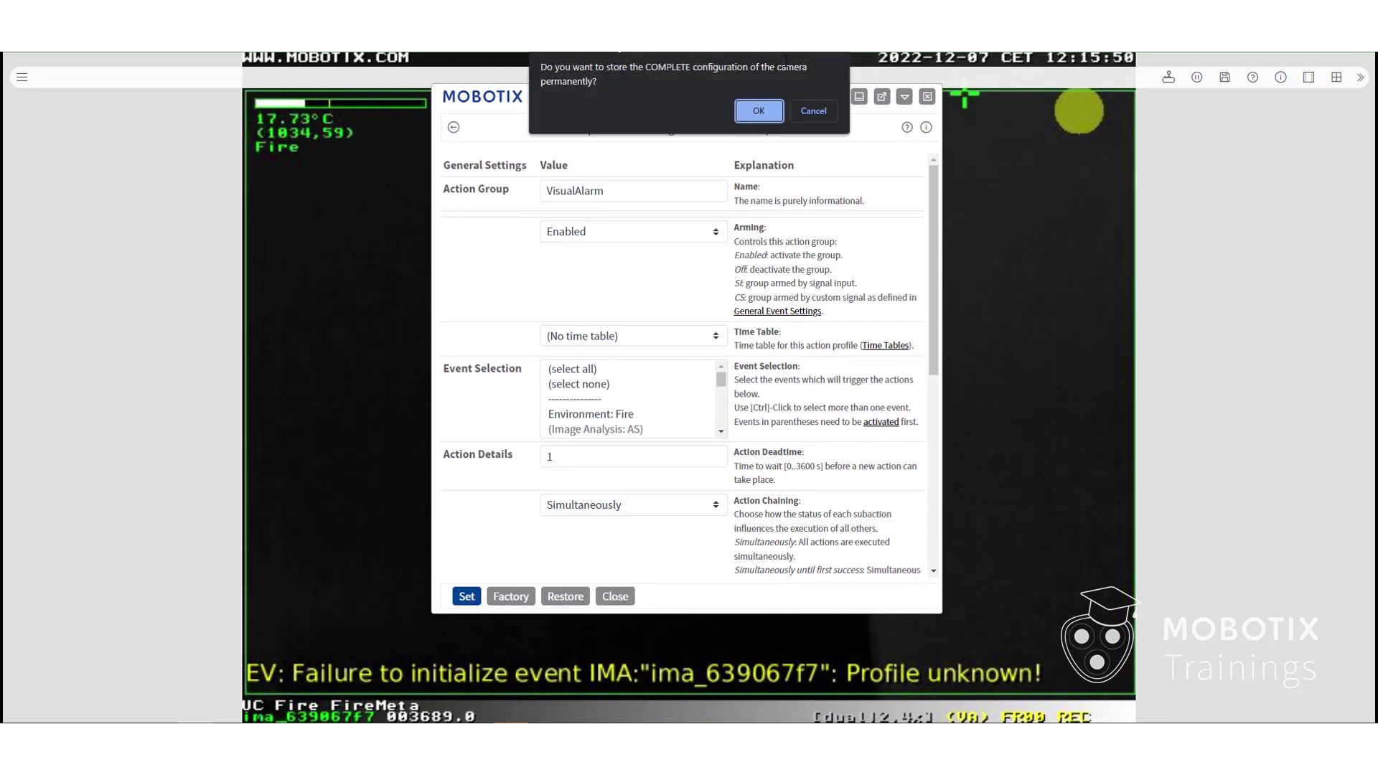
{"action": "left_click", "coordinate": [757, 106]}
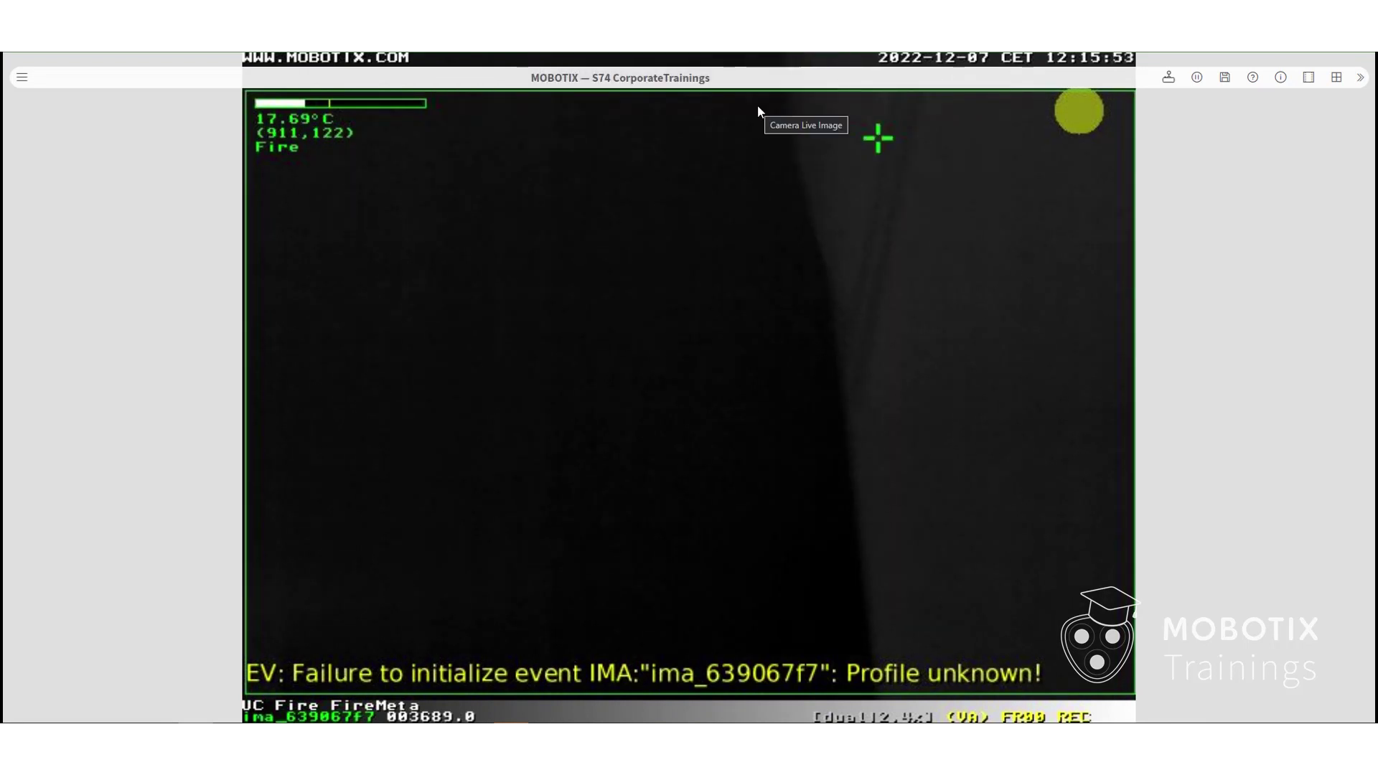